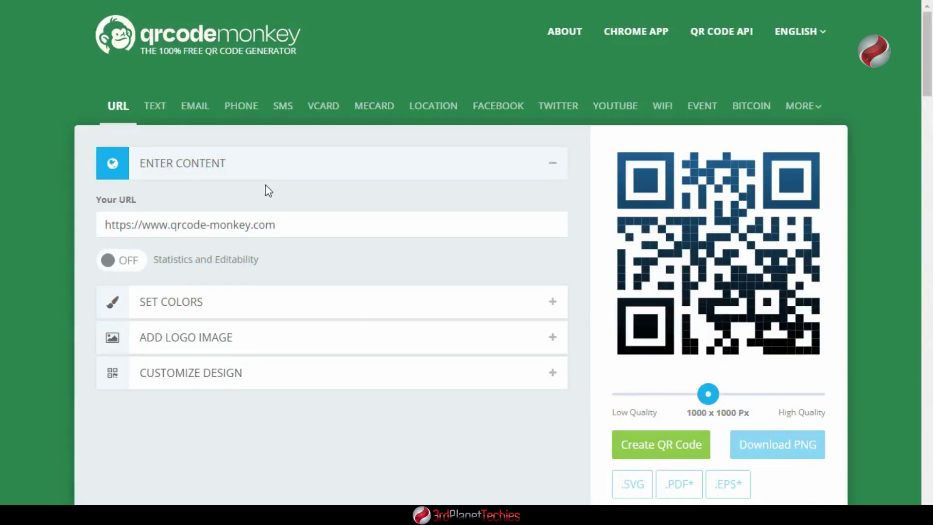
Step: Examine the foreground and background color options and the logo image gallery of the QR code generator
left_click(551, 171)
left_click(557, 202)
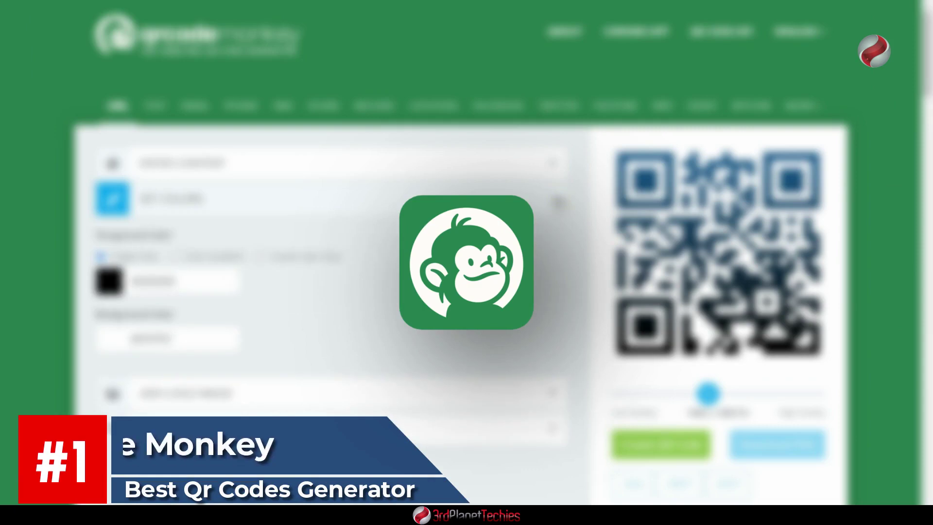
left_click(557, 202)
left_click(556, 234)
scroll(126, 193, "down", 4)
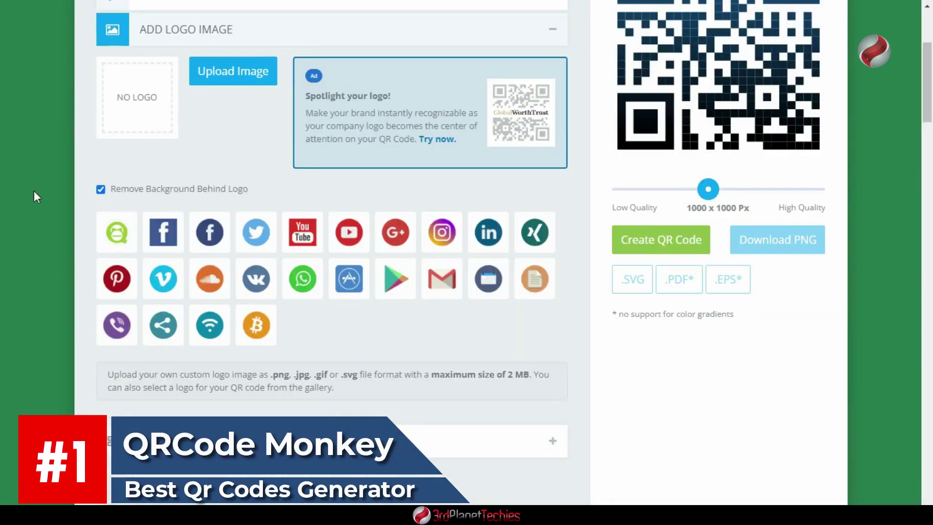
Step: Turn off background removal behind the logo and collapse the logo image settings
left_click(100, 190)
scroll(241, 287, "up", 3)
scroll(537, 278, "down", 1)
left_click(553, 165)
Step: In the design settings, choose the fourth body shape of the second row and the last eye frame shape
left_click(555, 199)
scroll(463, 276, "down", 1)
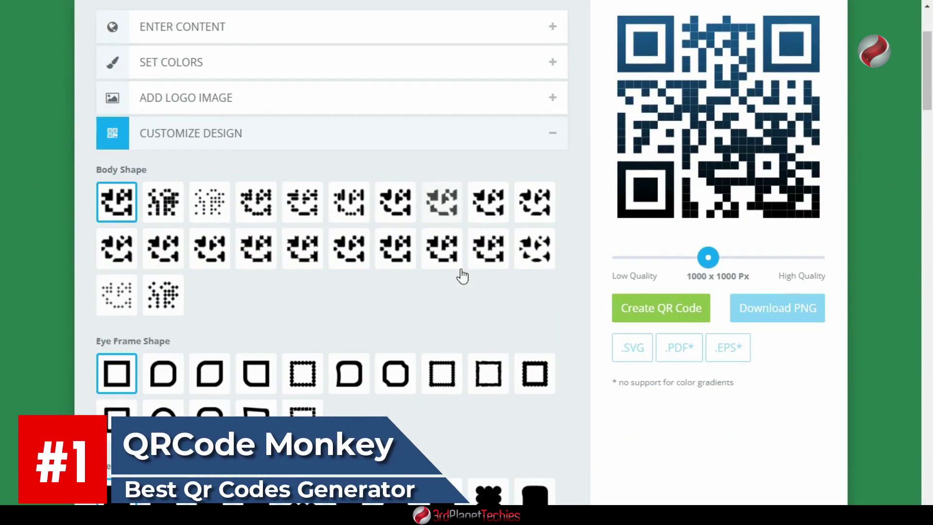
scroll(372, 288, "down", 3)
left_click(303, 219)
scroll(446, 206, "up", 3)
left_click(549, 138)
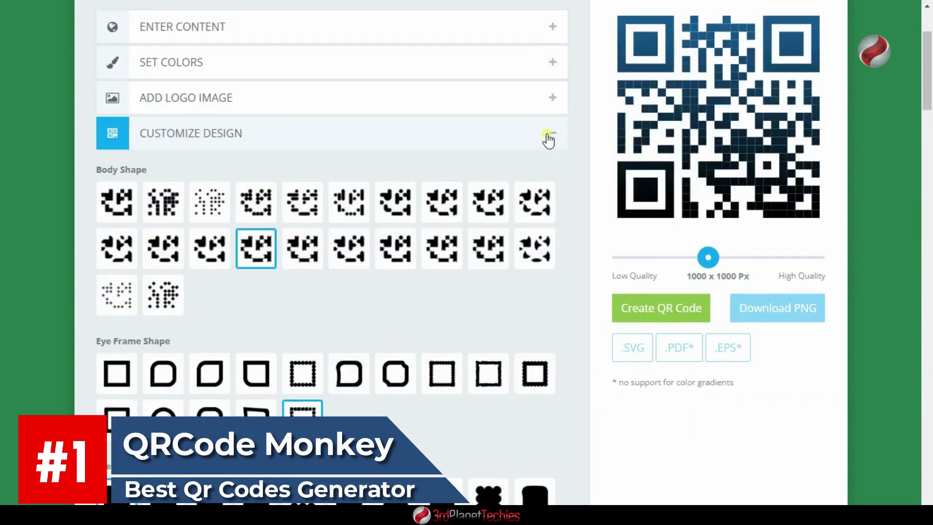
scroll(498, 283, "up", 2)
left_click(552, 162)
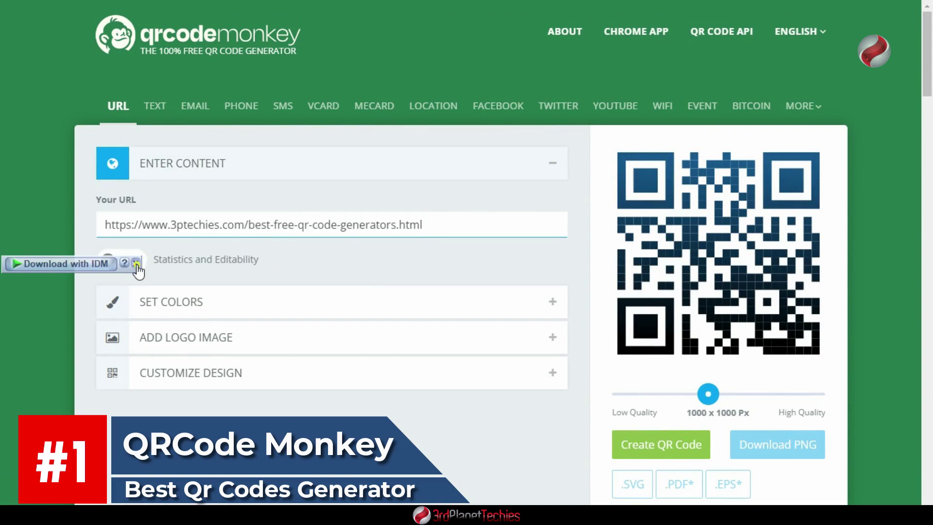
left_click(234, 307)
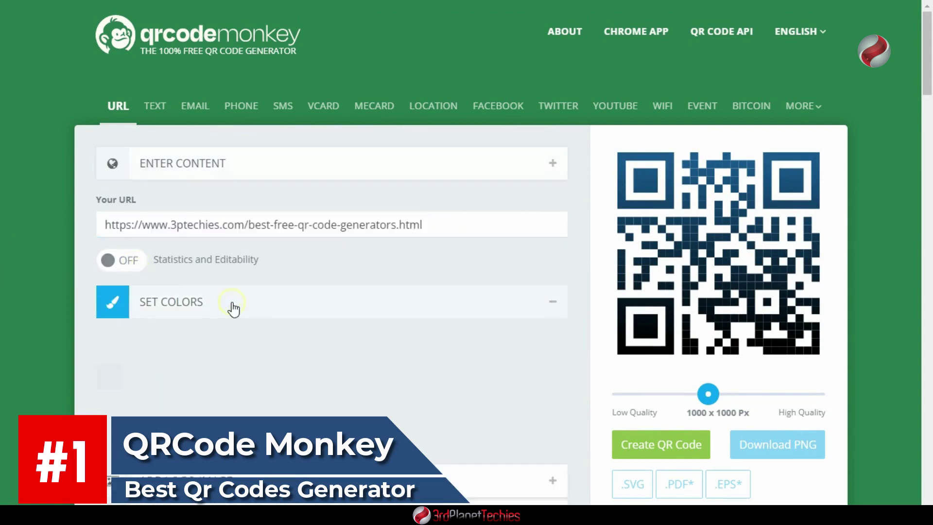
left_click(197, 262)
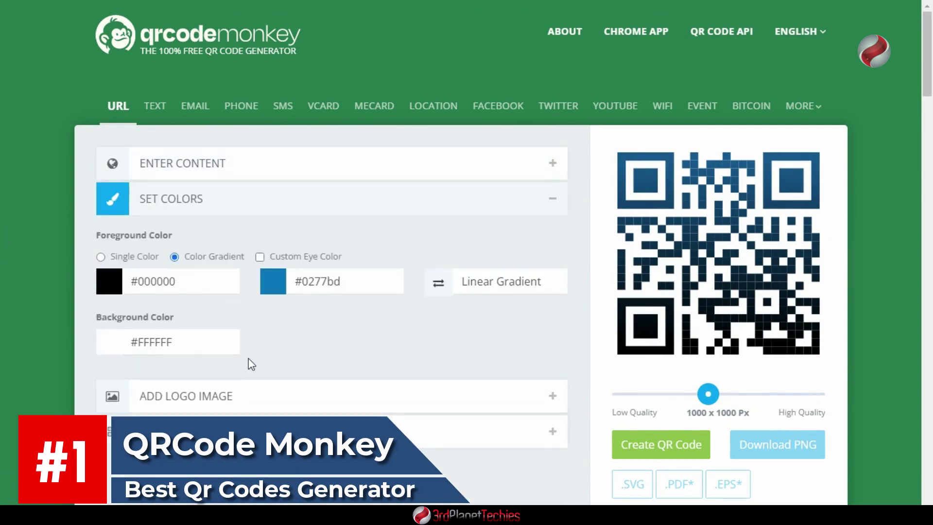
Step: Upload the red and silver sphere logo image from disk as the QR code's logo
left_click(255, 396)
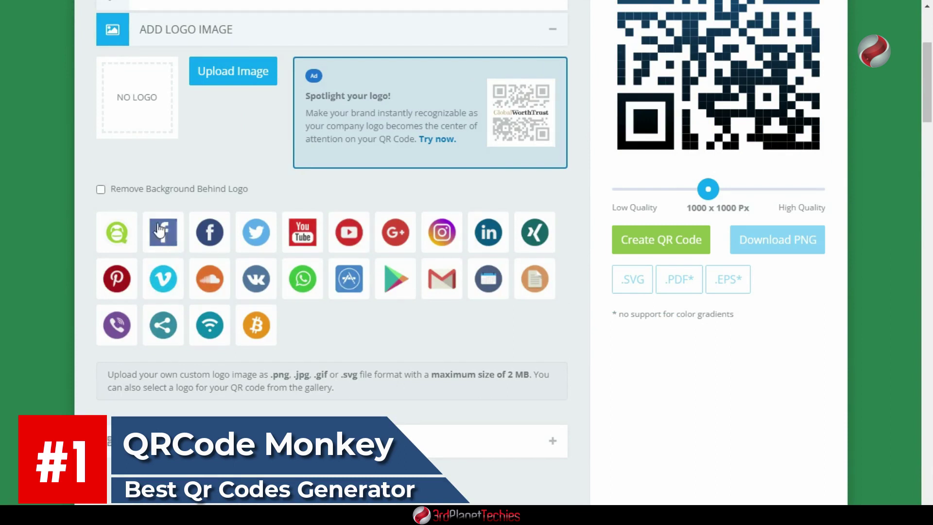
left_click(254, 70)
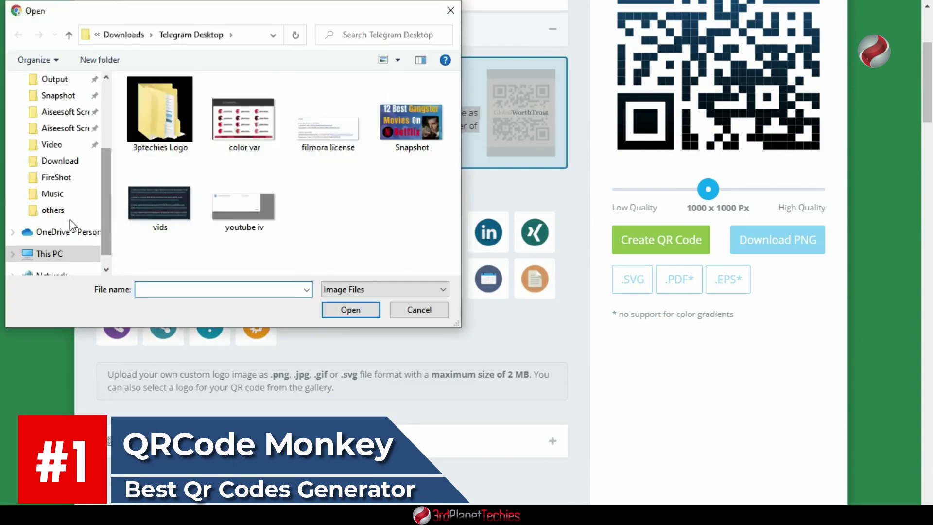
scroll(62, 102, "up", 1)
left_click(63, 99)
scroll(285, 158, "down", 10)
left_click(214, 253)
left_click(353, 311)
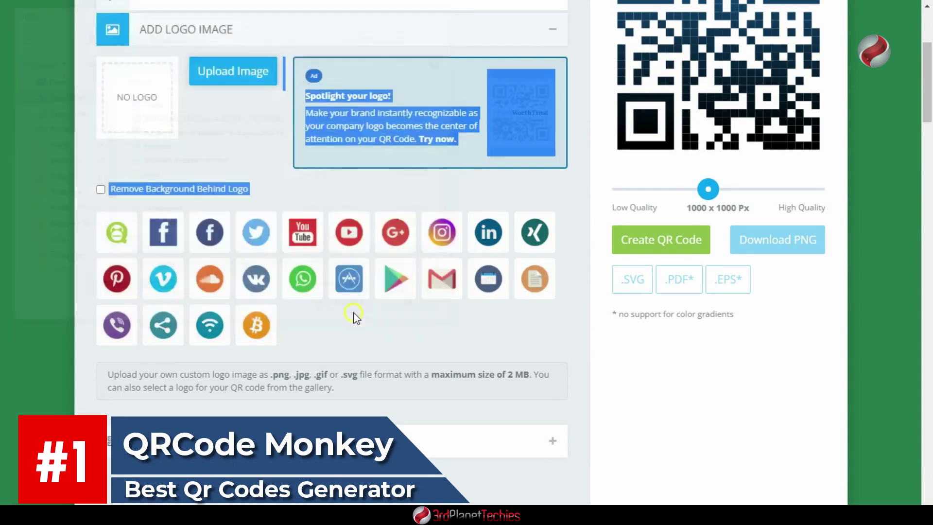
scroll(185, 220, "up", 3)
scroll(228, 289, "down", 3)
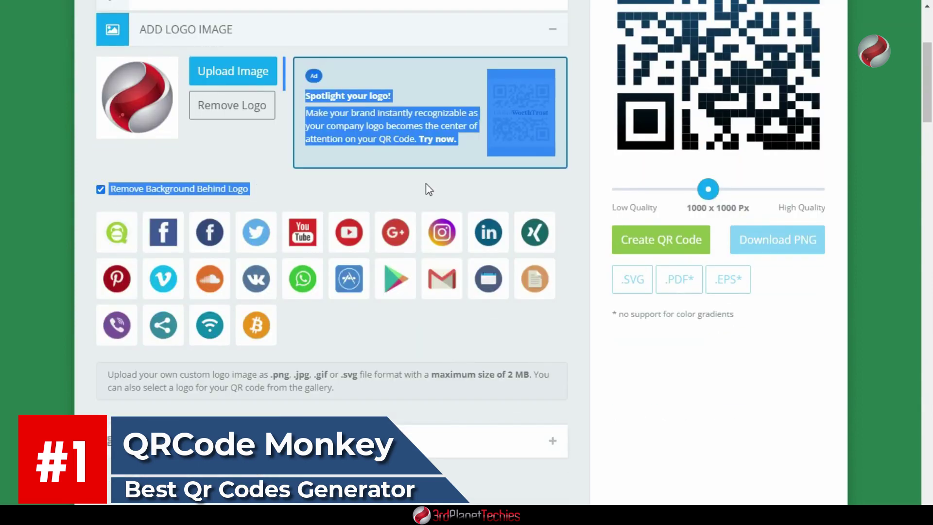
Step: Review the body, eye frame and eye ball shapes in the design settings, and collapse them
scroll(238, 350, "down", 3)
left_click(279, 246)
scroll(451, 304, "down", 8)
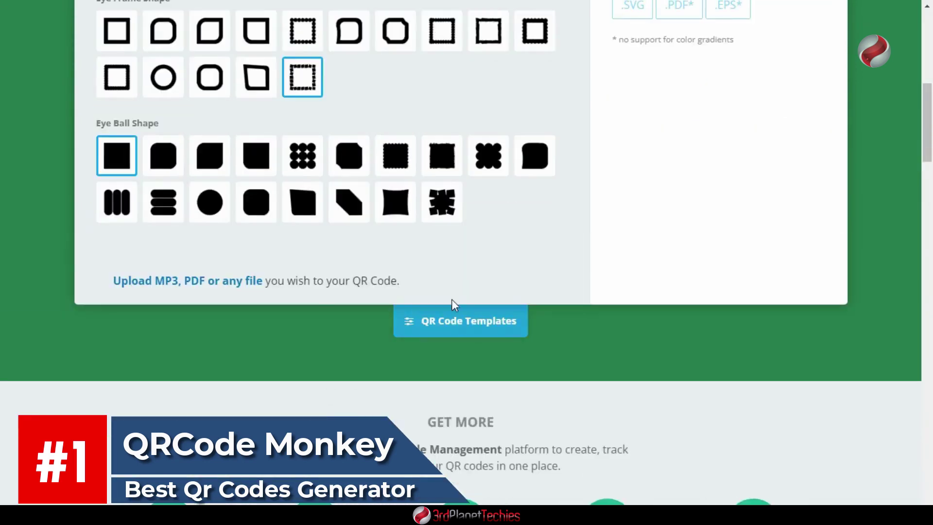
scroll(452, 305, "up", 9)
left_click(552, 200)
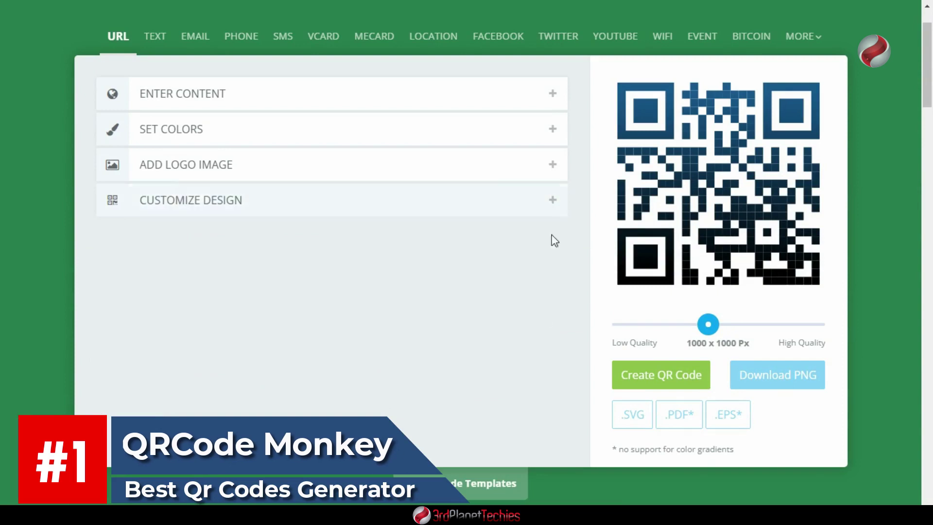
Step: Create the customized QR code at 1000 x 1000 px and download it as PNG
left_click(665, 380)
scroll(650, 297, "up", 2)
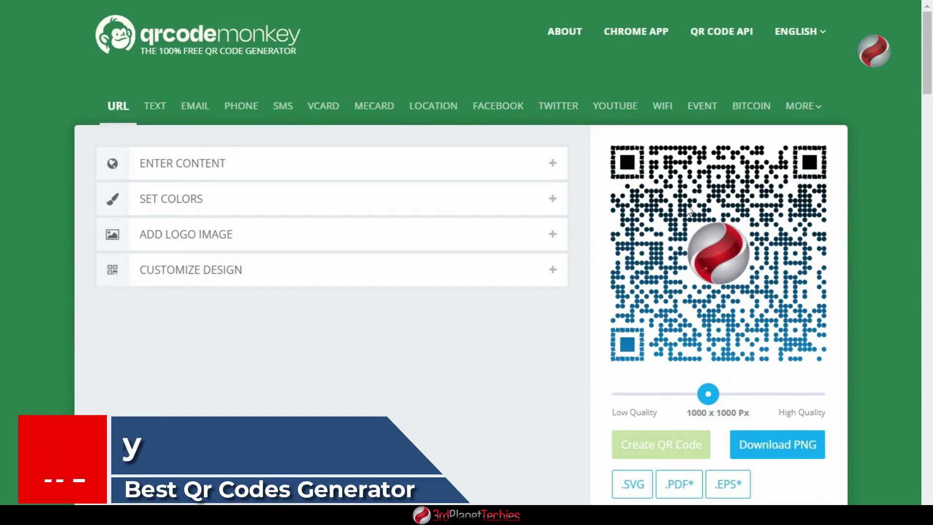
left_click(753, 446)
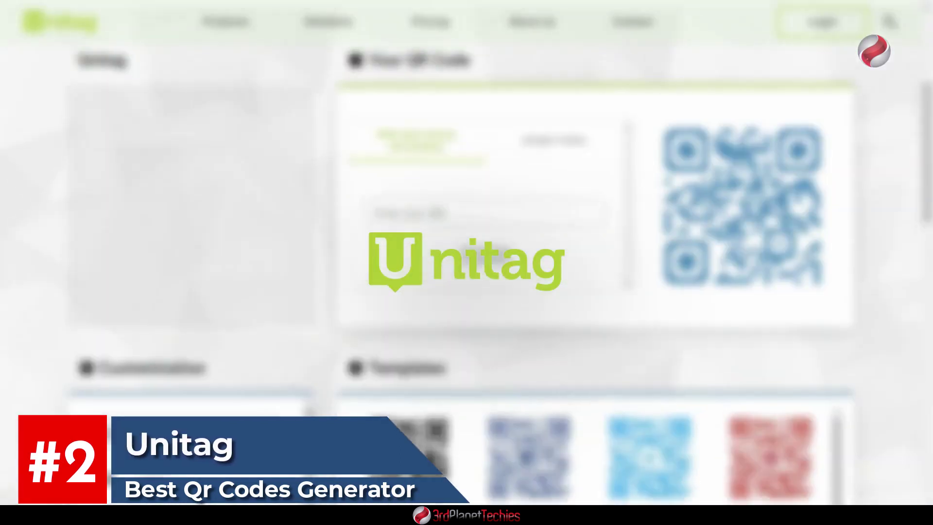
scroll(467, 272, "down", 3)
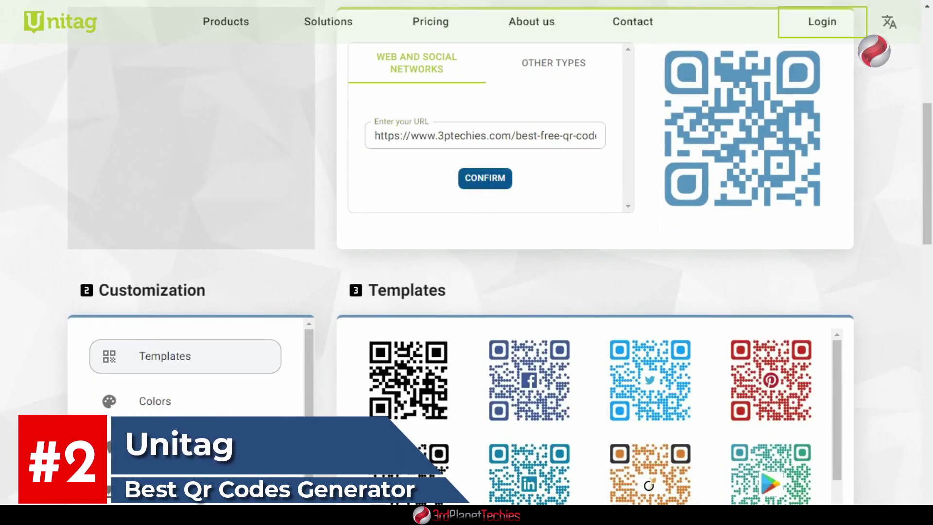
scroll(467, 272, "up", 1)
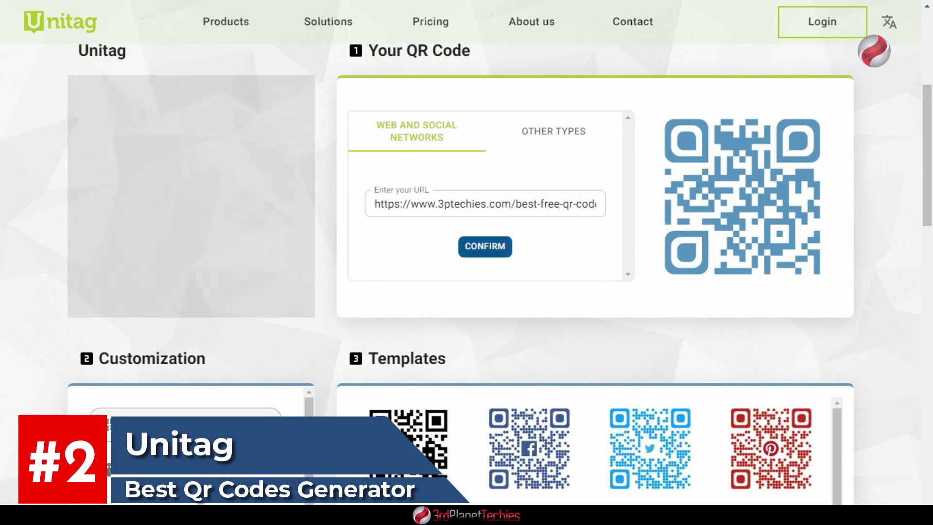
scroll(467, 272, "down", 4)
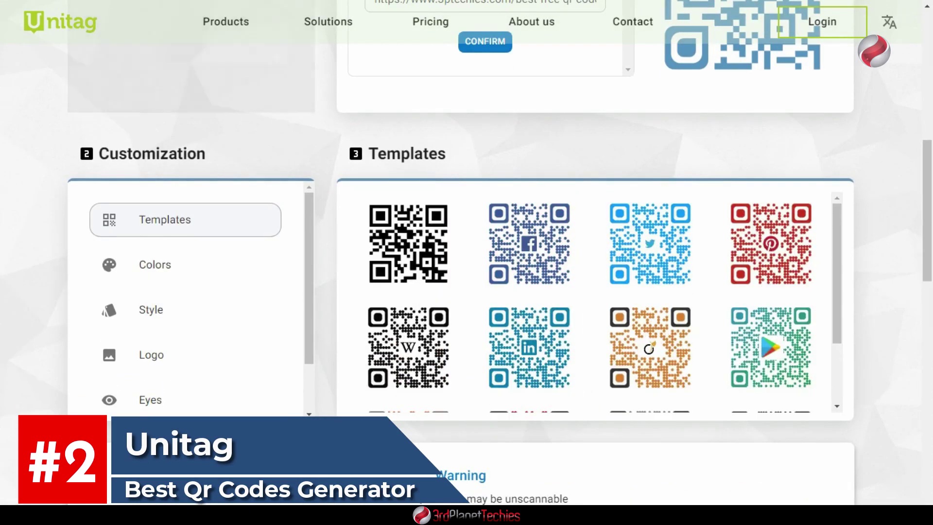
Step: Try the Facebook and Twitter templates, and apply the plain black template to the QR code
scroll(466, 272, "up", 2)
left_click(529, 380)
left_click(650, 381)
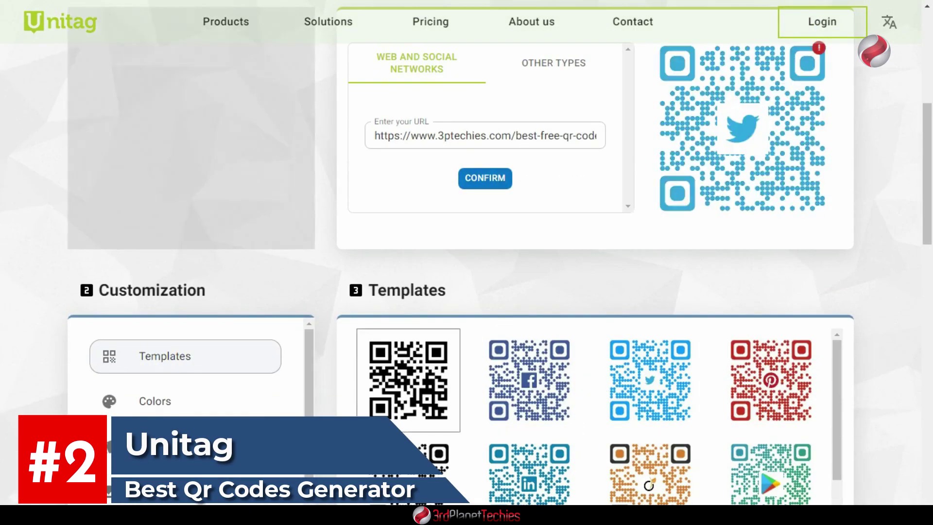
left_click(409, 381)
Step: Look at the single color setting and switch the QR code's coloring to a color gradient
left_click(185, 401)
scroll(466, 272, "down", 2)
left_click(595, 276)
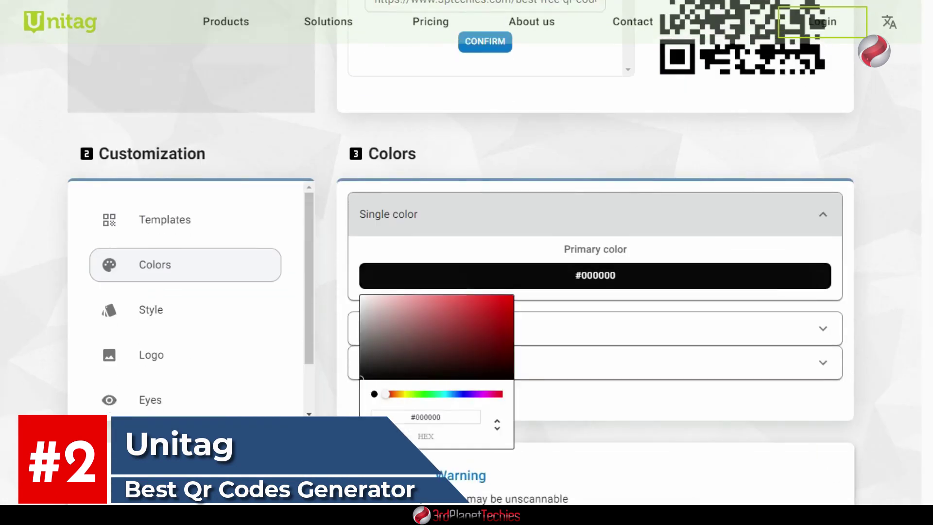
left_click(595, 328)
left_click(595, 329)
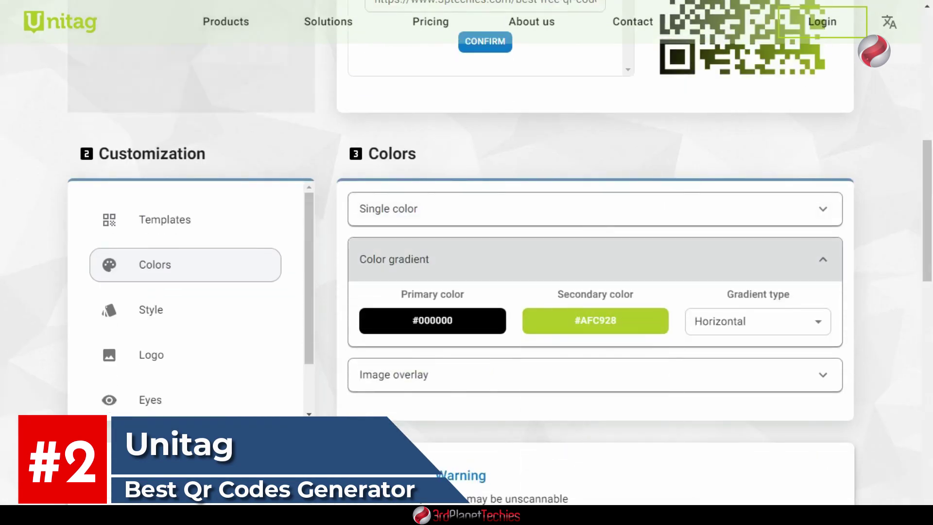
Step: Set the gradient's primary color to #FF0000
left_click(432, 320)
left_click(513, 341)
left_click(595, 408)
scroll(596, 291, "up", 3)
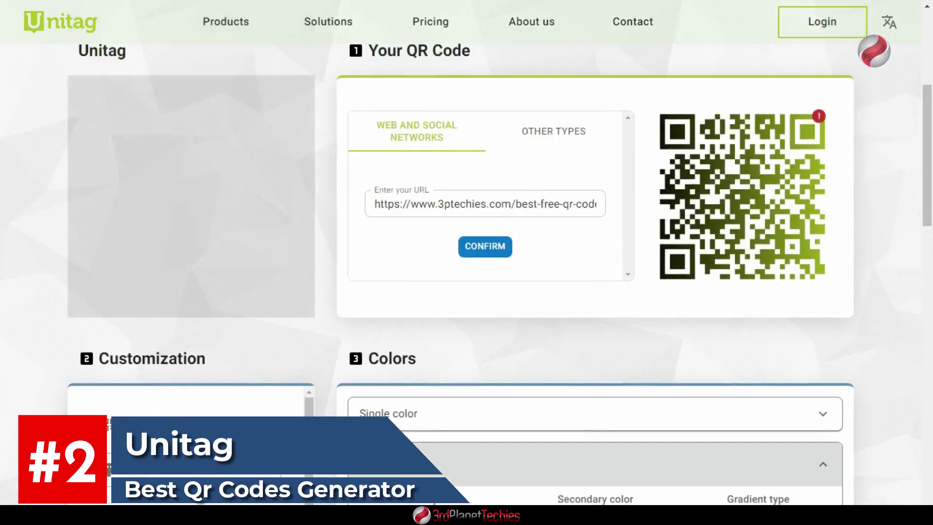
Step: Set the gradient type to Vertical, and switch the QR code's coloring to the image overlay option
scroll(595, 291, "down", 2)
left_click(758, 390)
left_click(717, 420)
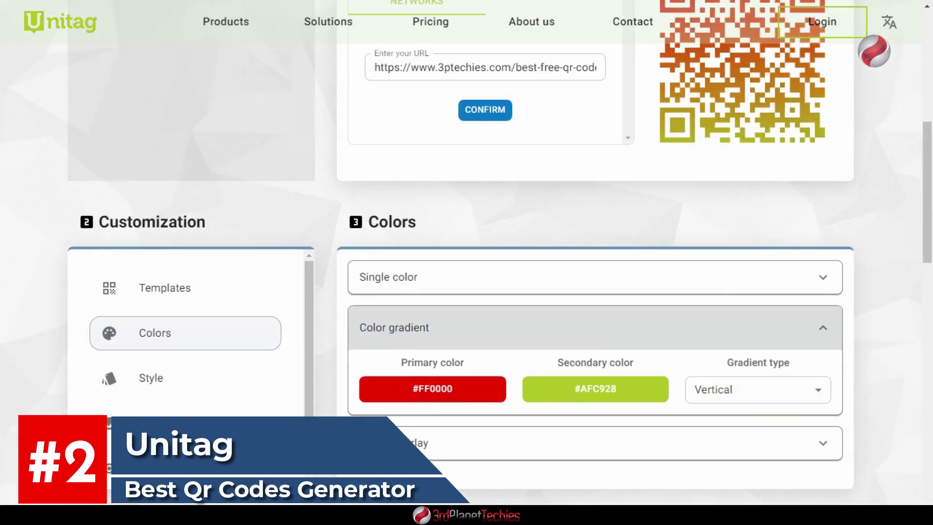
left_click(559, 442)
scroll(559, 437, "down", 1)
Step: Try the Diamond eye style and the Rounded light module style on the QR code
left_click(185, 309)
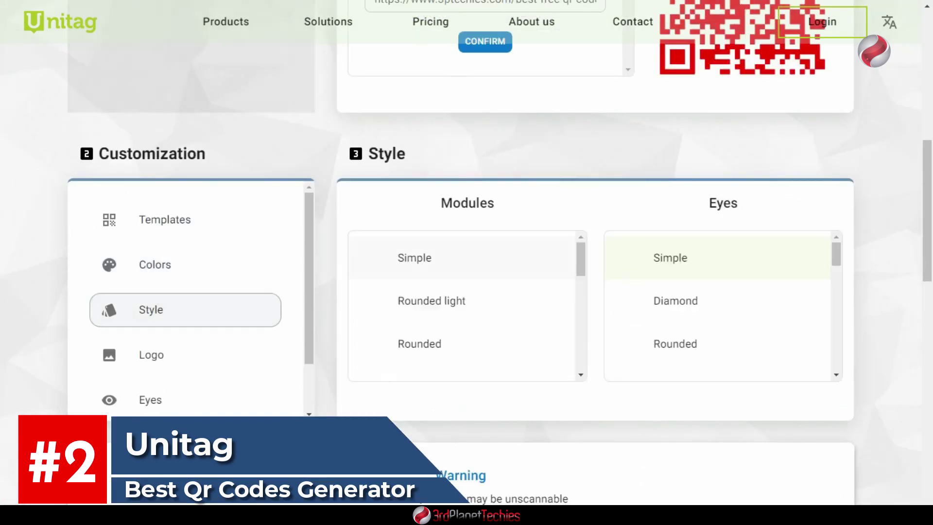
left_click(717, 306)
scroll(717, 311, "up", 2)
scroll(596, 292, "down", 1)
left_click(462, 370)
scroll(486, 360, "up", 2)
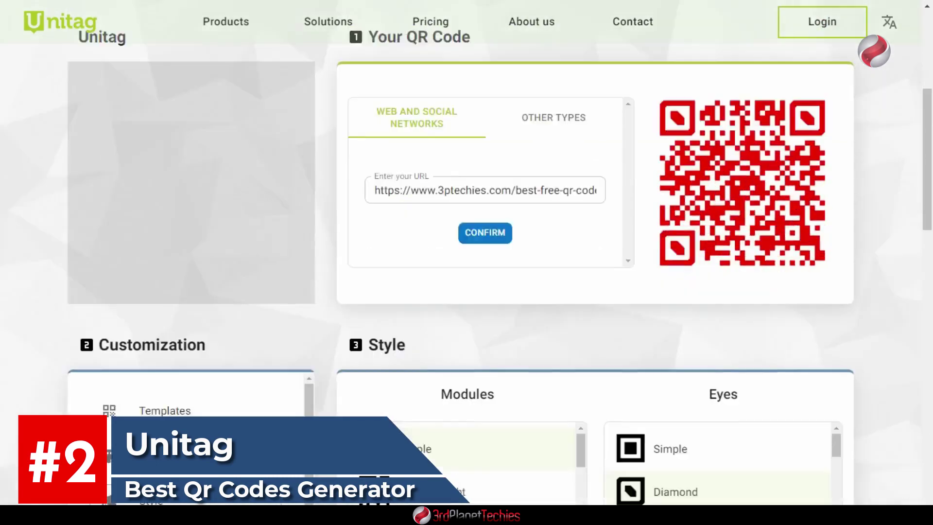
Step: Set both the module style and the eye style to Rounded
scroll(595, 292, "down", 2)
left_click(462, 412)
left_click(717, 412)
Step: Upload the red and silver sphere picture from disk as the QR code's logo
left_click(185, 423)
left_click(698, 350)
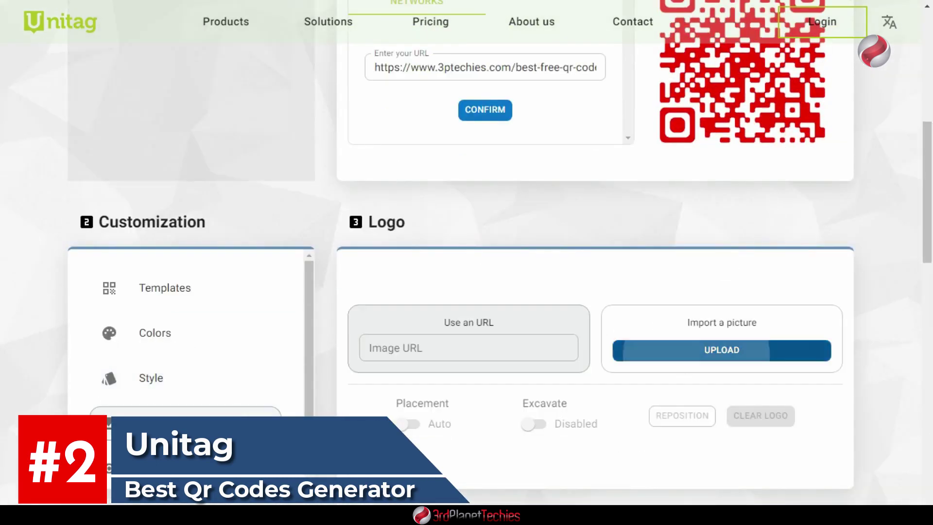
scroll(292, 225, "down", 10)
double_click(165, 254)
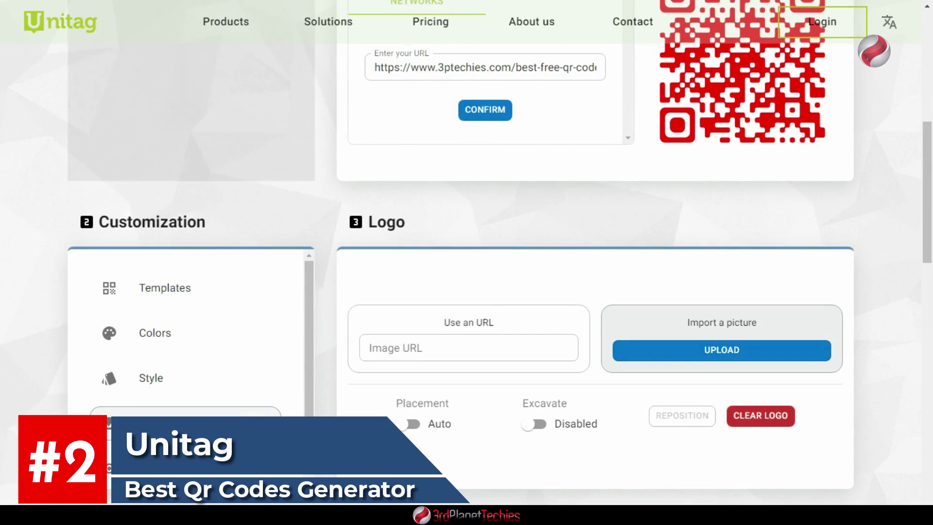
Step: Set the logo's placement to Manual, confirm its position at the QR code's center, and keep Excavate enabled
scroll(466, 262, "down", 1)
left_click(404, 356)
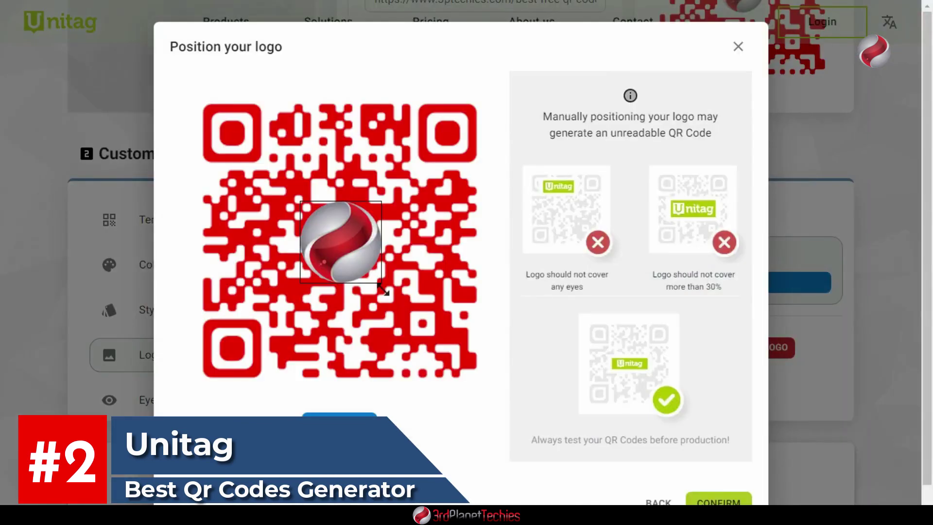
scroll(383, 291, "down", 1)
left_click(718, 472)
scroll(542, 355, "up", 1)
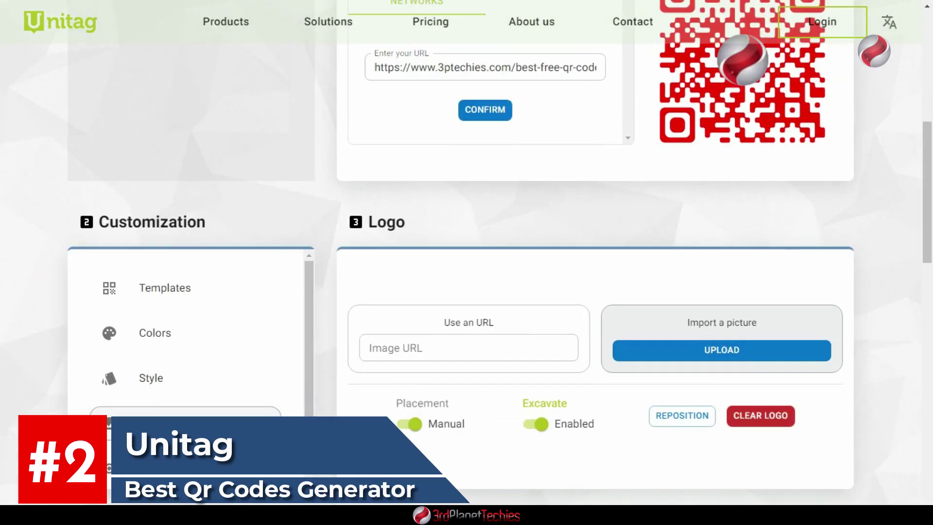
left_click(537, 424)
left_click(537, 424)
Step: Review the external and internal eye color options and the rest of the page below them
left_click(150, 468)
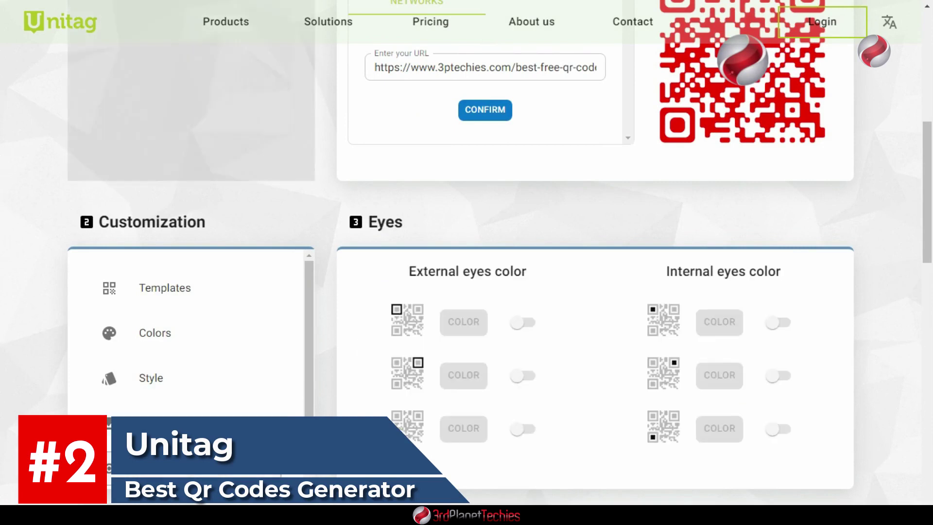
scroll(460, 292, "down", 6)
left_click(460, 219)
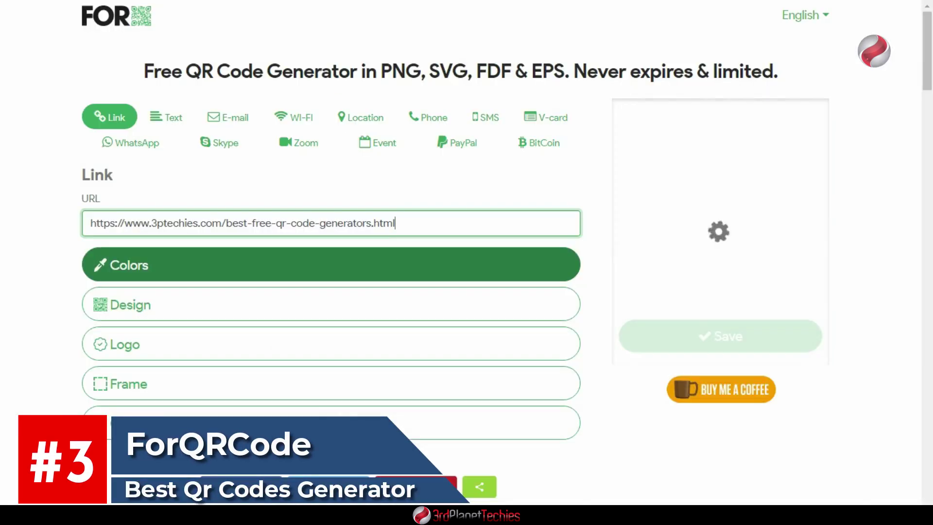
Step: On ForQRCode, enable a transparent background and a foreground gradient for the 3ptechies link's QR code
left_click(102, 346)
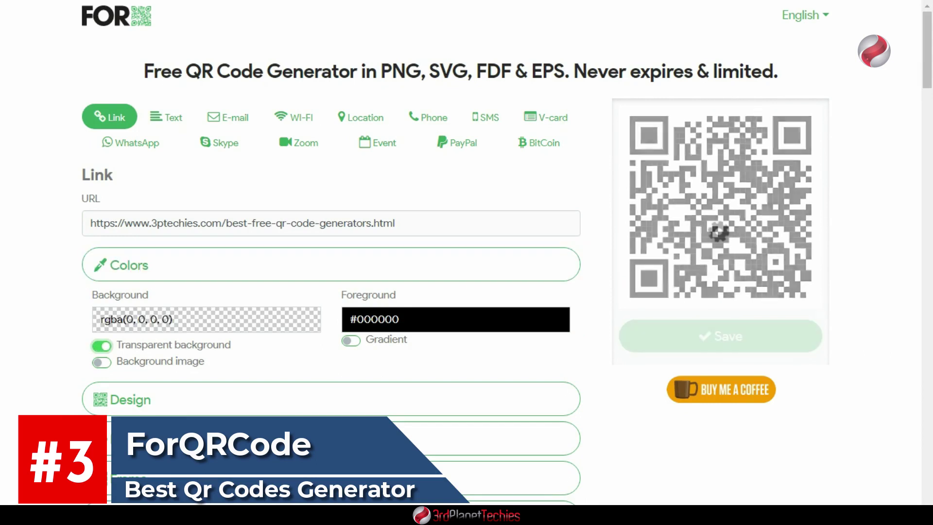
left_click(351, 341)
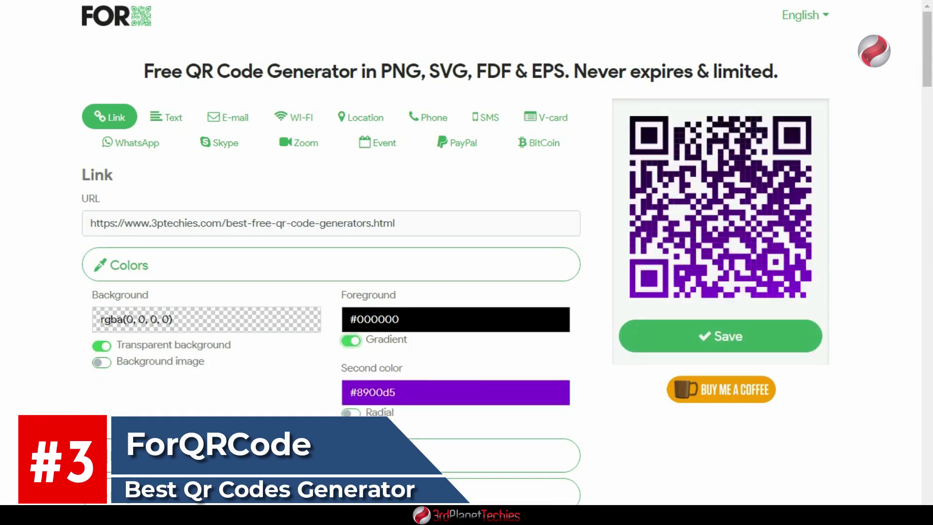
Step: Try the round dot pattern in the design settings, and apply the last pattern offered to the QR code
scroll(291, 311, "down", 4)
left_click(163, 249)
left_click(141, 158)
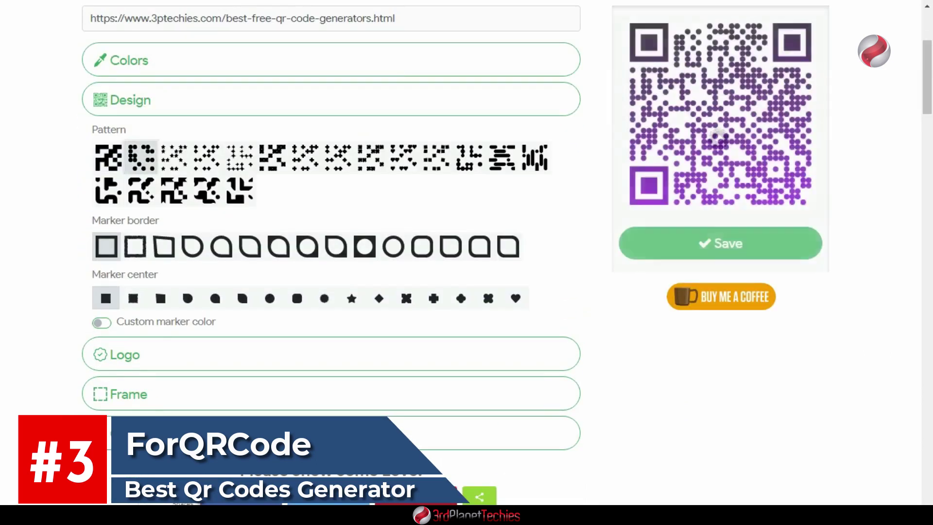
left_click(240, 191)
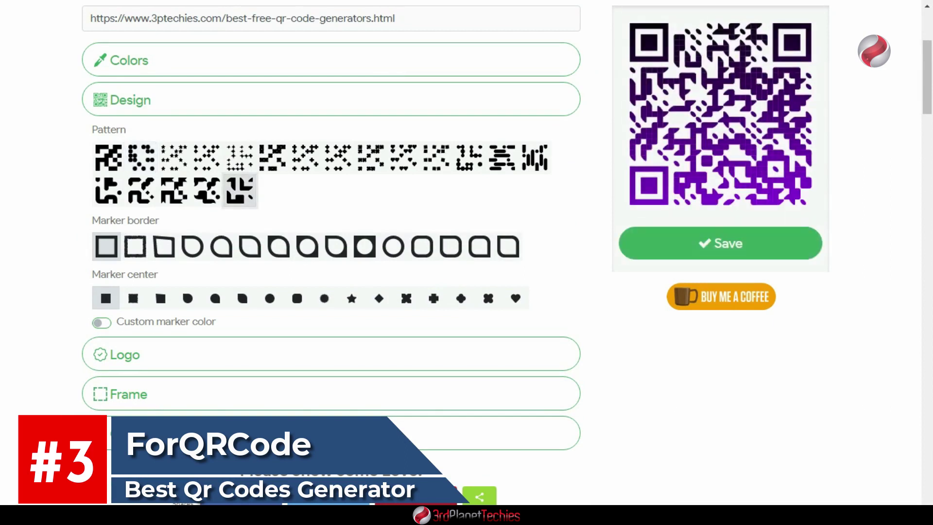
Step: Try the skewed square marker border, and apply the solid square border with a circular opening to the QR code
left_click(164, 247)
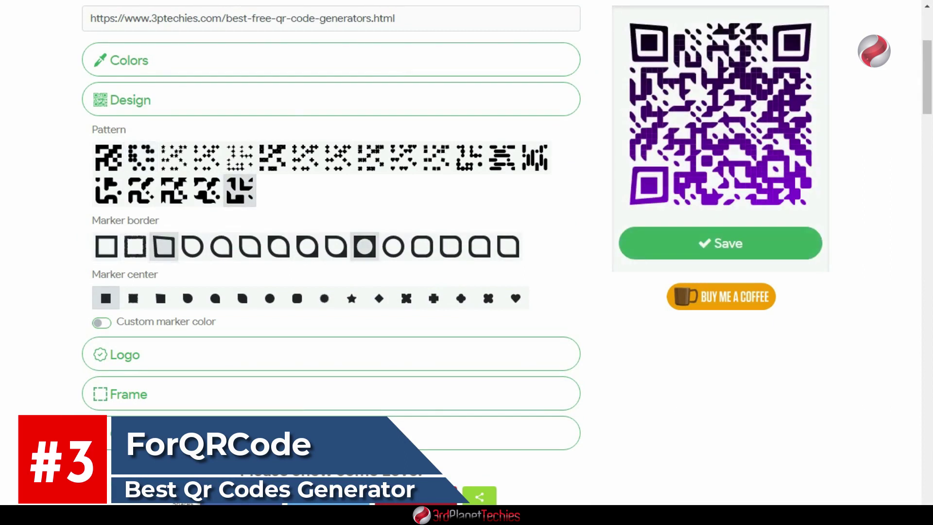
left_click(364, 246)
Step: Upload the red-and-silver 3ptechies sphere logo from the Downloads folder and place it on the QR code
left_click(340, 355)
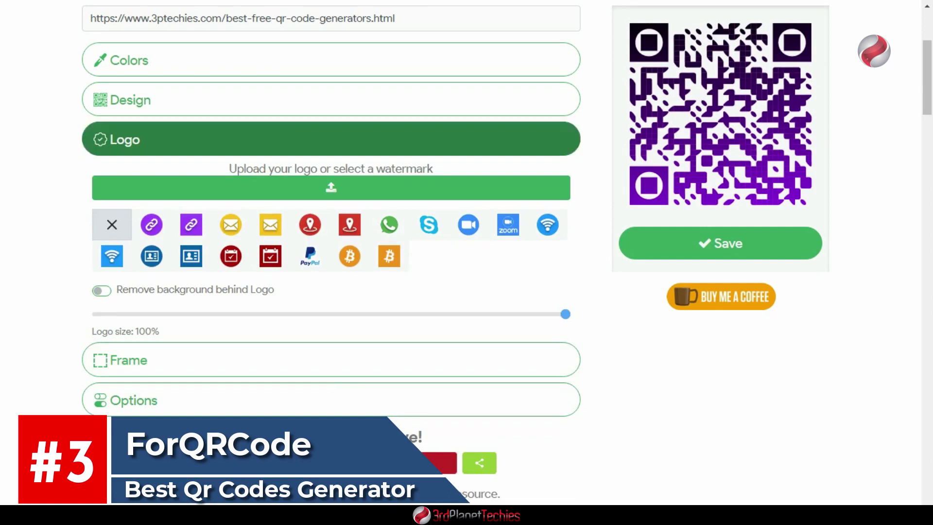
left_click(330, 139)
left_click(331, 139)
left_click(330, 188)
scroll(292, 226, "down", 5)
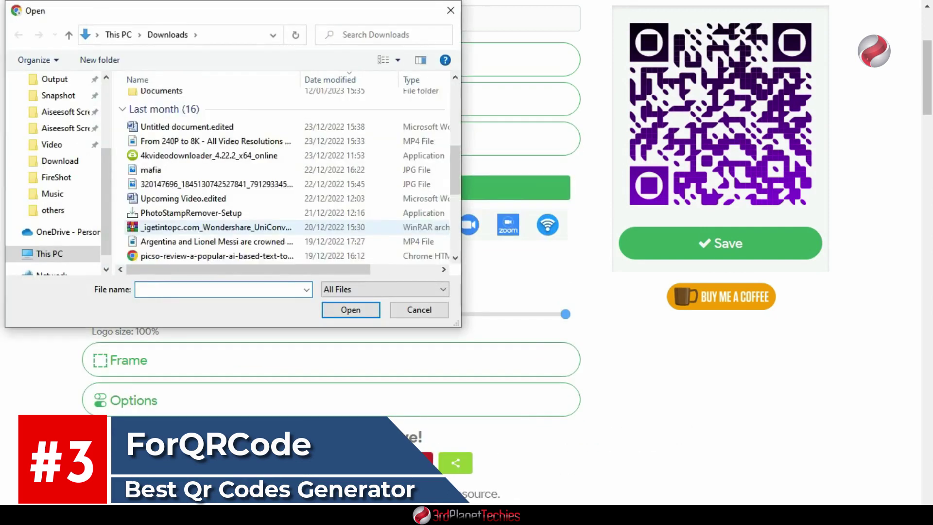
scroll(291, 227, "down", 4)
double_click(194, 254)
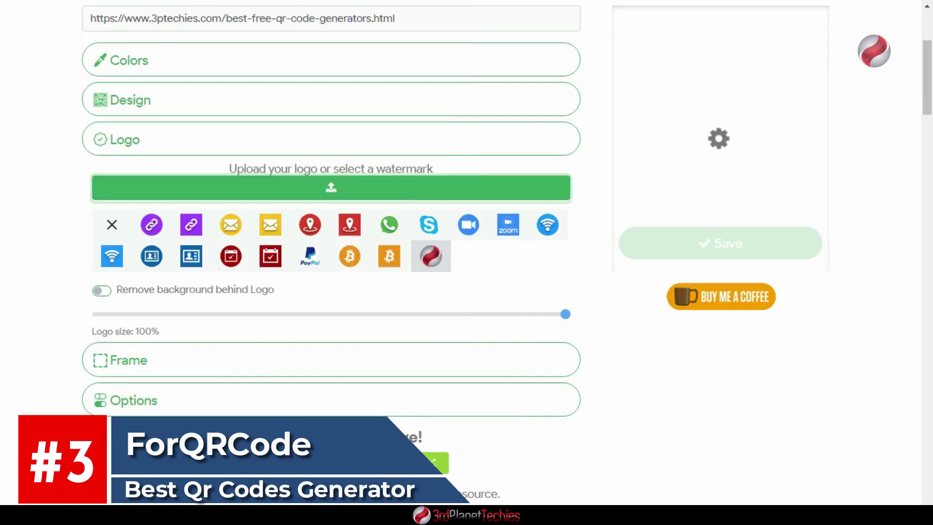
Step: Apply the frame with a detached SCAN ME label below the QR code, and save the finished code
left_click(331, 360)
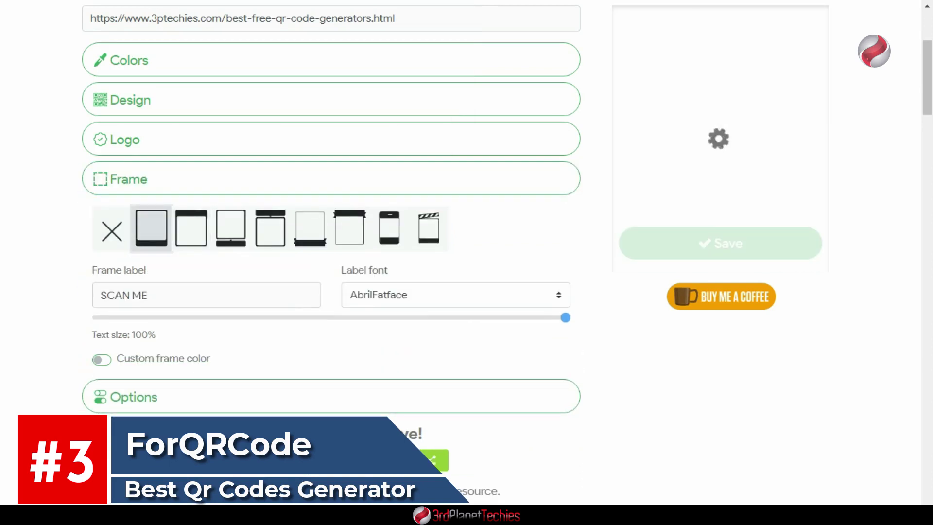
left_click(231, 229)
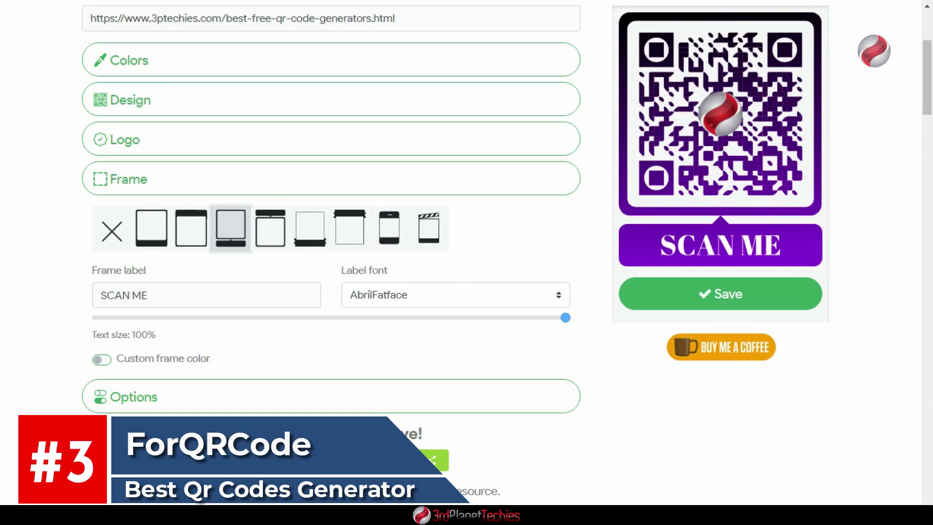
scroll(331, 242, "down", 3)
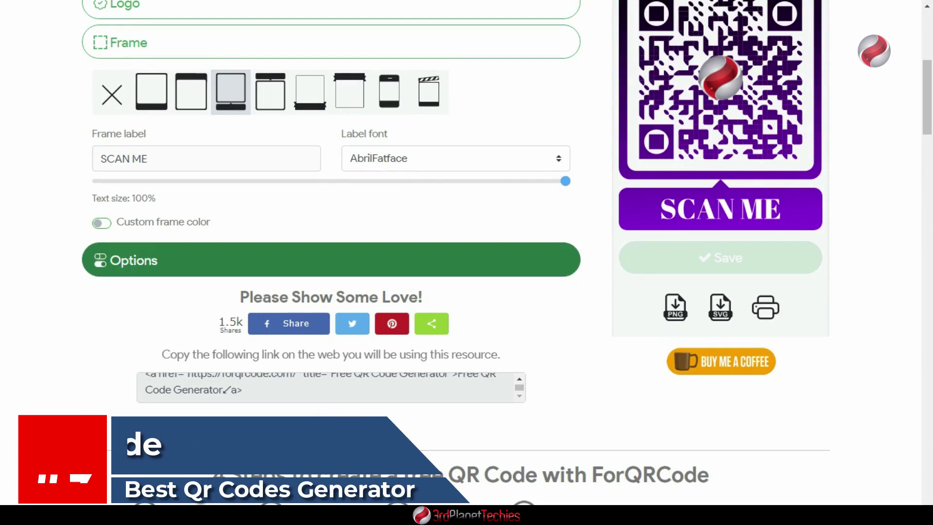
scroll(466, 243, "down", 20)
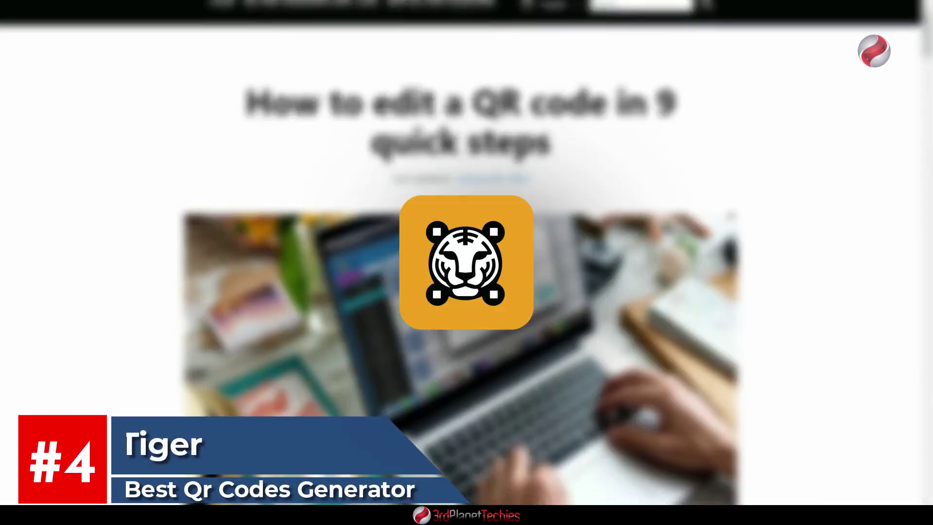
Step: On QRTiger, examine the guide on how to edit a QR code in 9 quick steps and its frequently asked questions
scroll(461, 262, "down", 4)
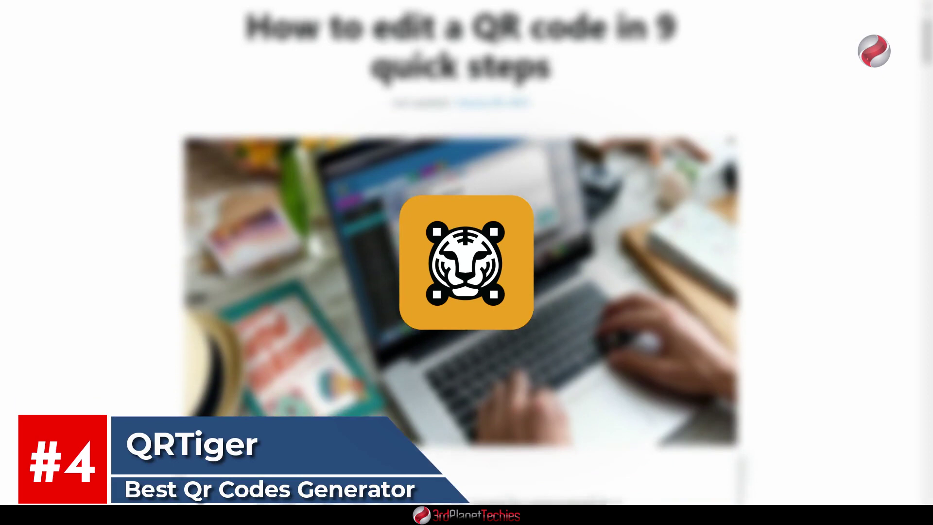
scroll(467, 262, "down", 5)
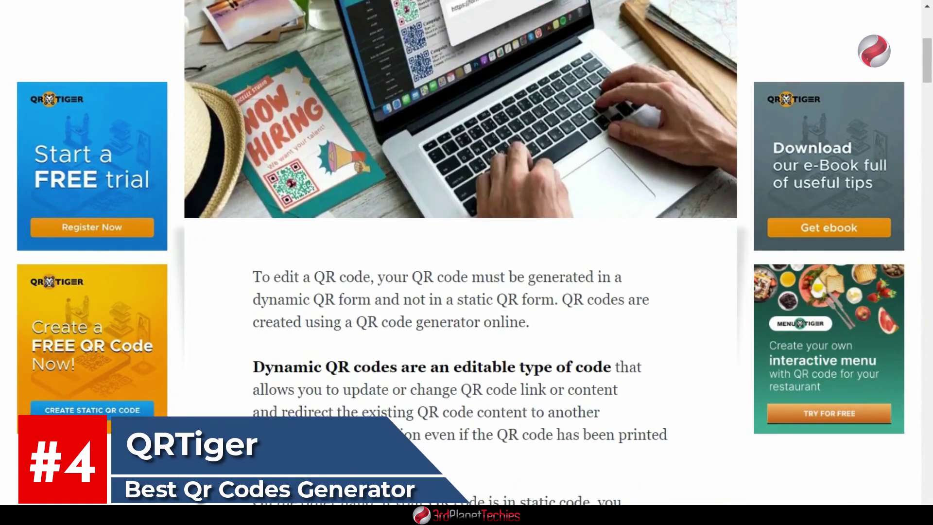
scroll(466, 262, "down", 3)
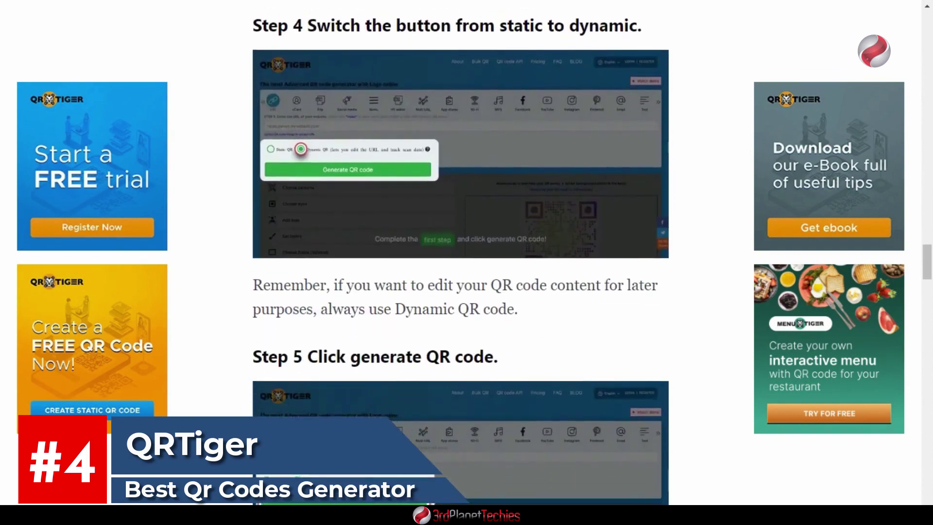
scroll(461, 262, "down", 6)
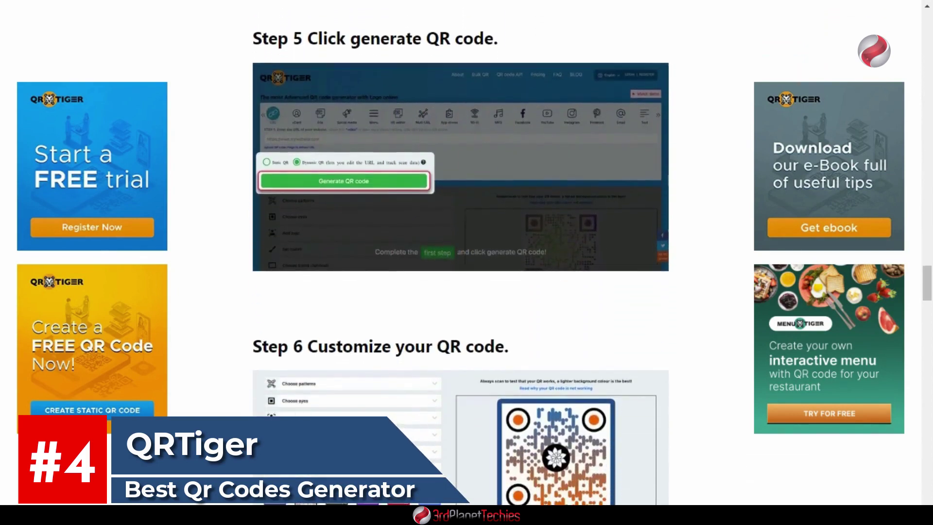
scroll(461, 262, "down", 4)
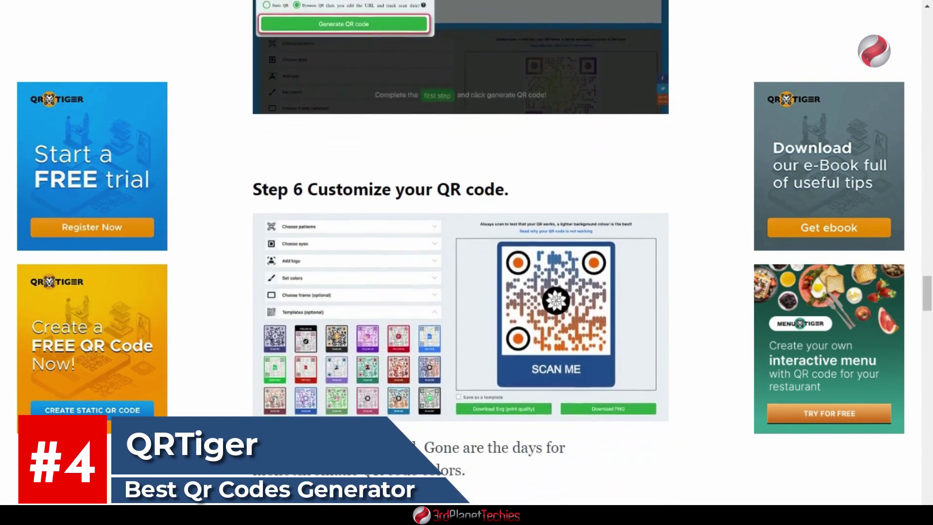
scroll(461, 263, "down", 3)
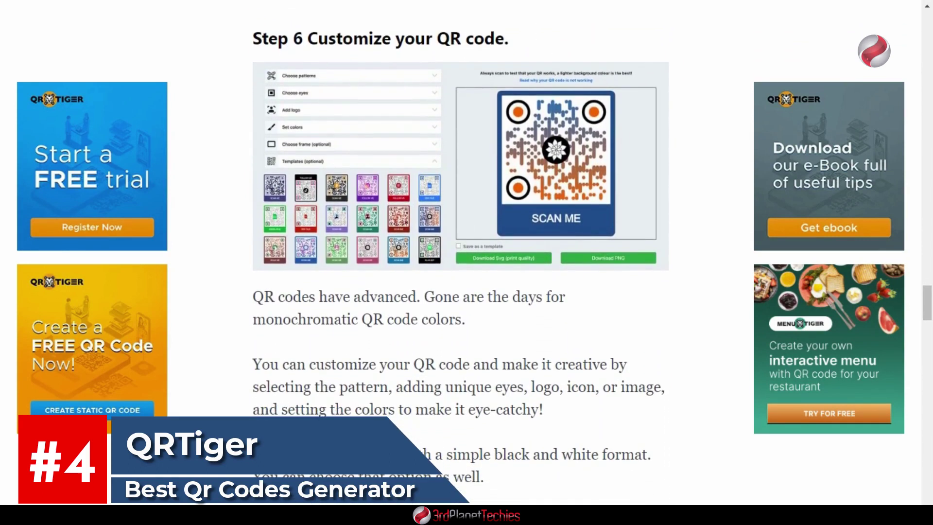
scroll(461, 262, "down", 6)
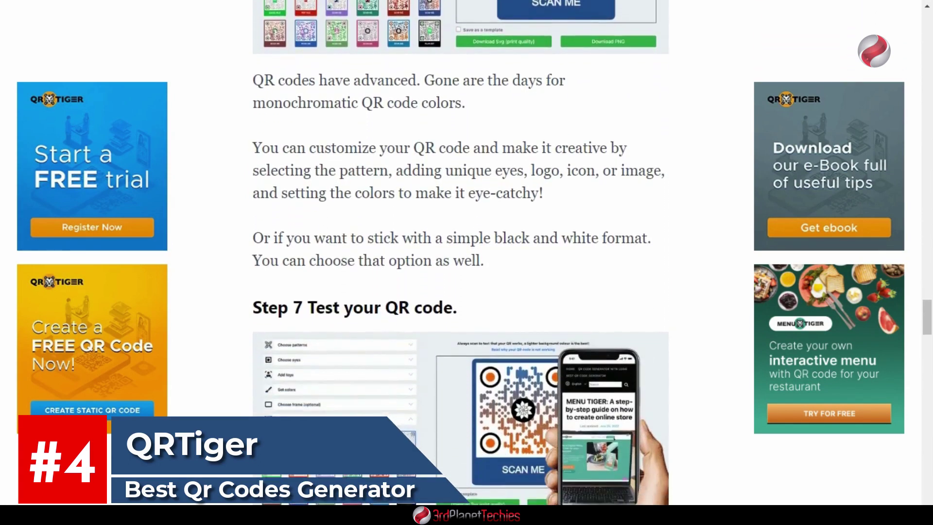
scroll(460, 263, "down", 5)
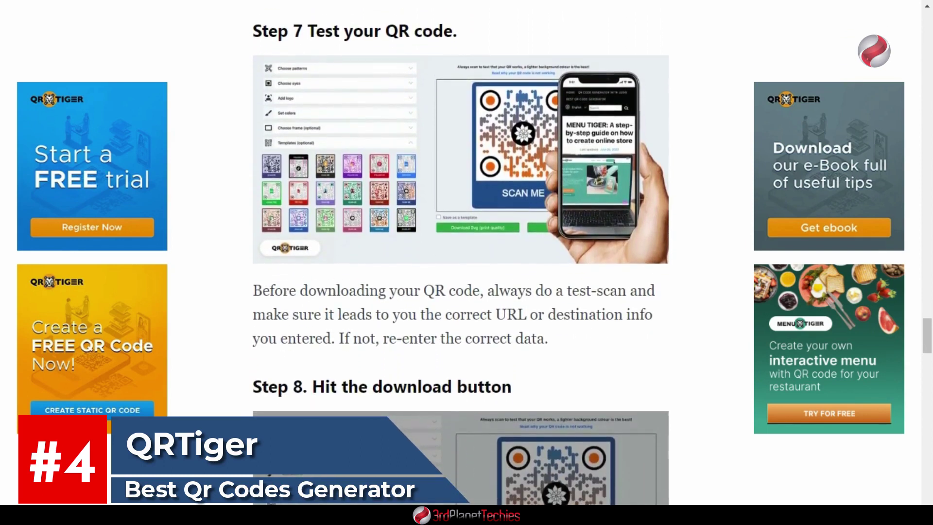
scroll(460, 262, "down", 8)
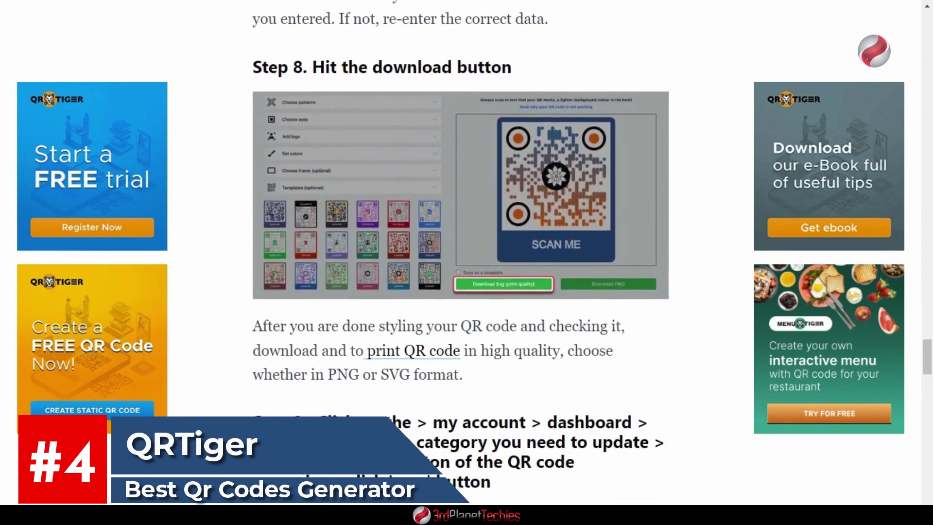
scroll(461, 263, "down", 7)
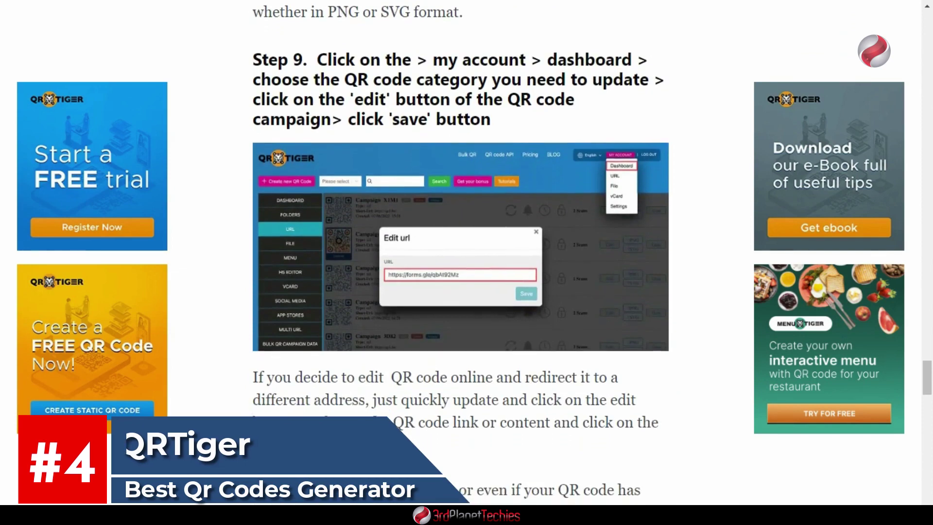
scroll(607, 291, "down", 18)
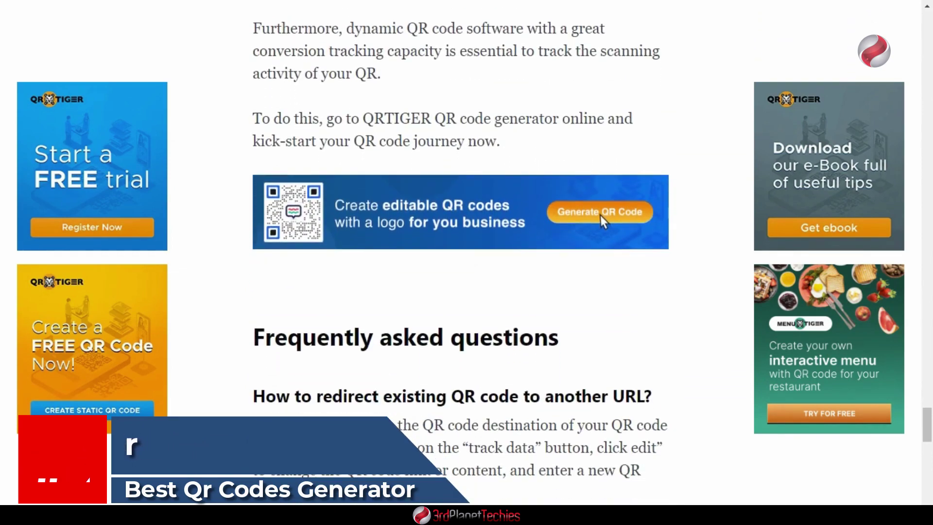
scroll(611, 176, "down", 17)
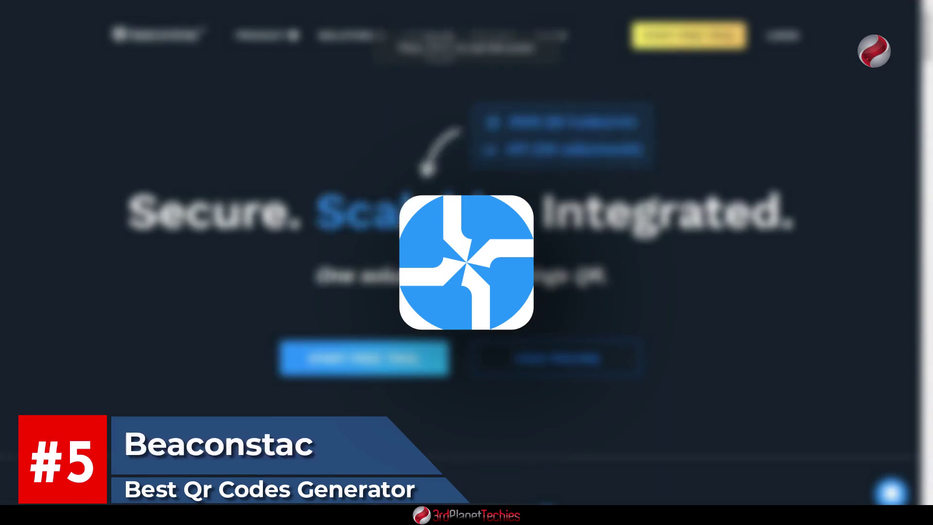
Step: On Beaconstac's homepage, examine the customer-journey templates, news coverage, QR code solution features and customer reviews
scroll(466, 262, "down", 3)
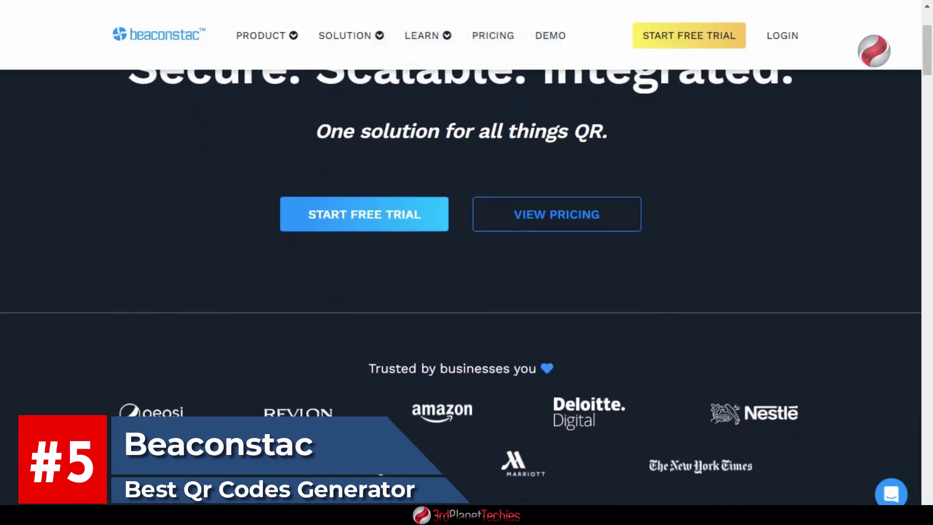
scroll(466, 262, "down", 5)
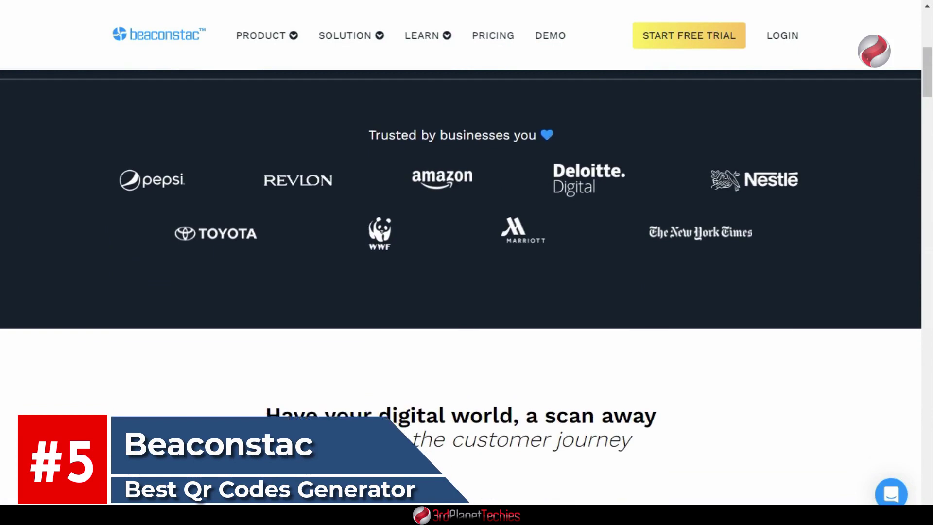
scroll(466, 262, "down", 5)
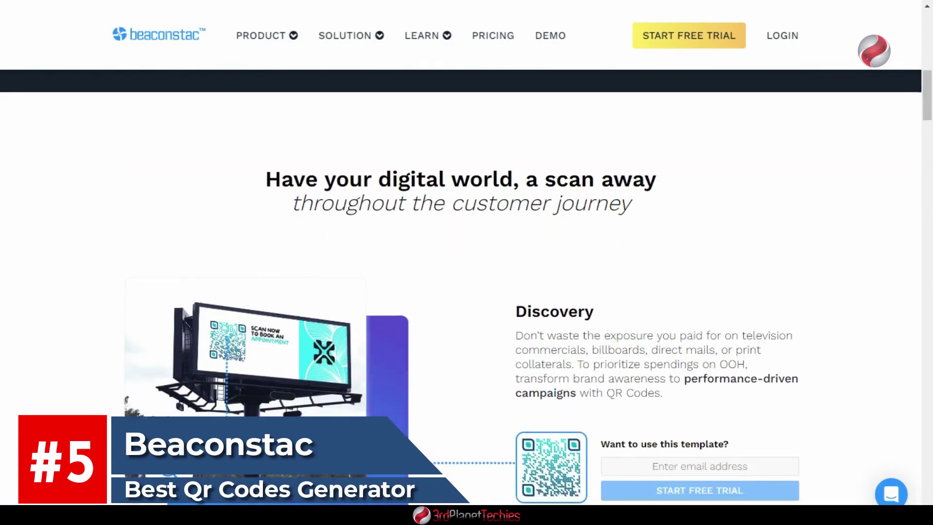
scroll(466, 262, "down", 5)
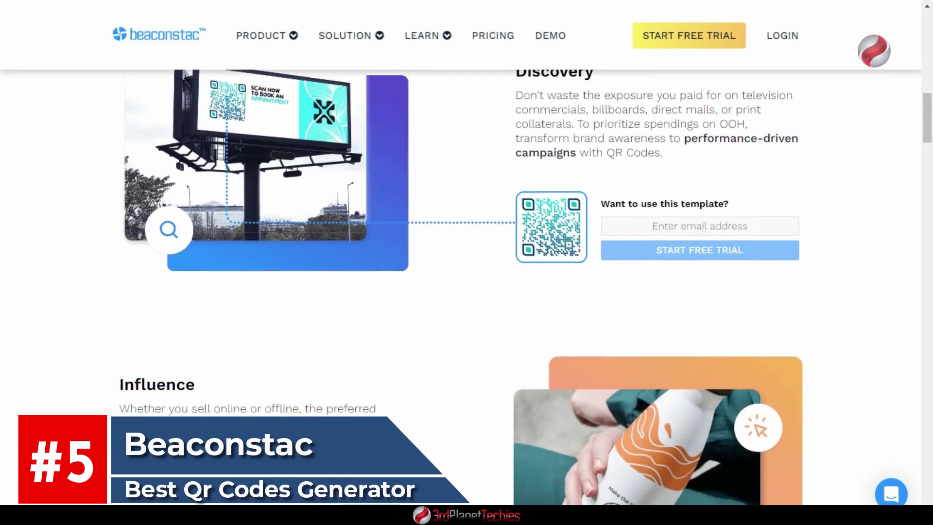
scroll(466, 262, "down", 5)
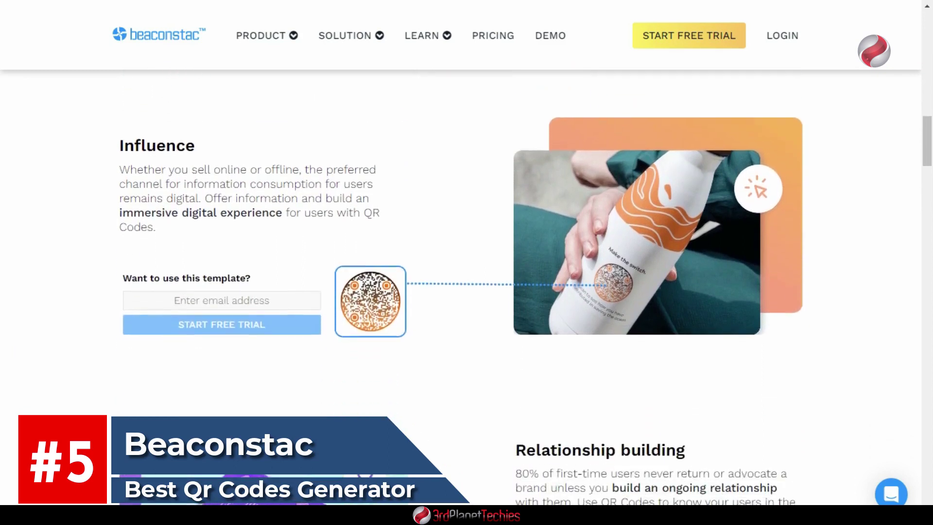
scroll(466, 262, "down", 5)
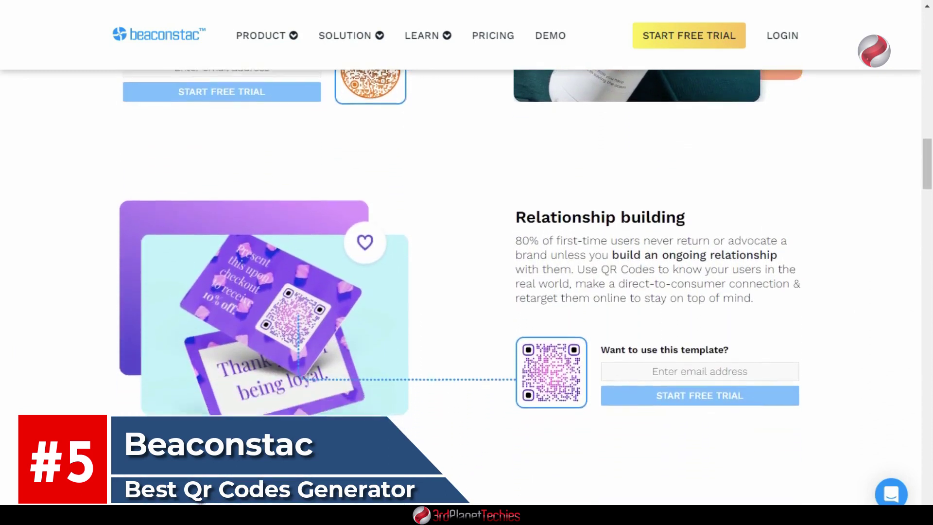
scroll(467, 263, "down", 5)
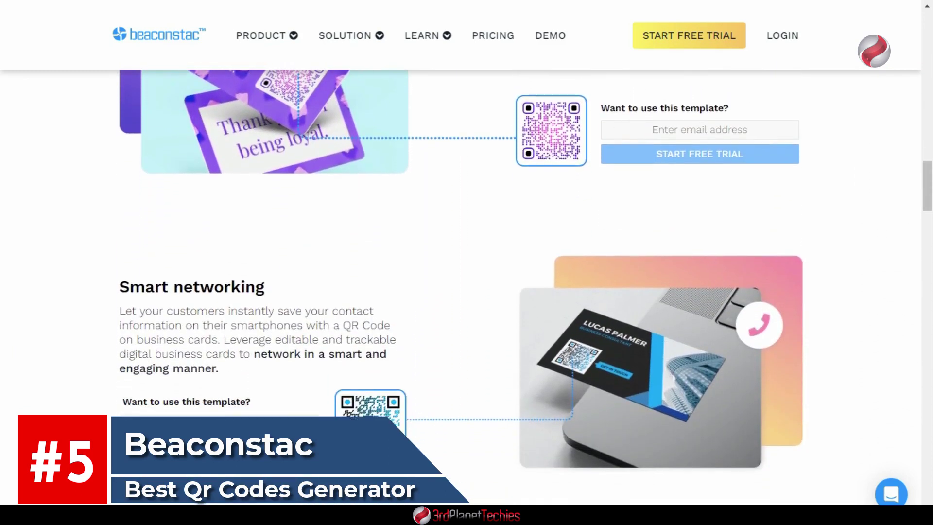
scroll(467, 263, "down", 3)
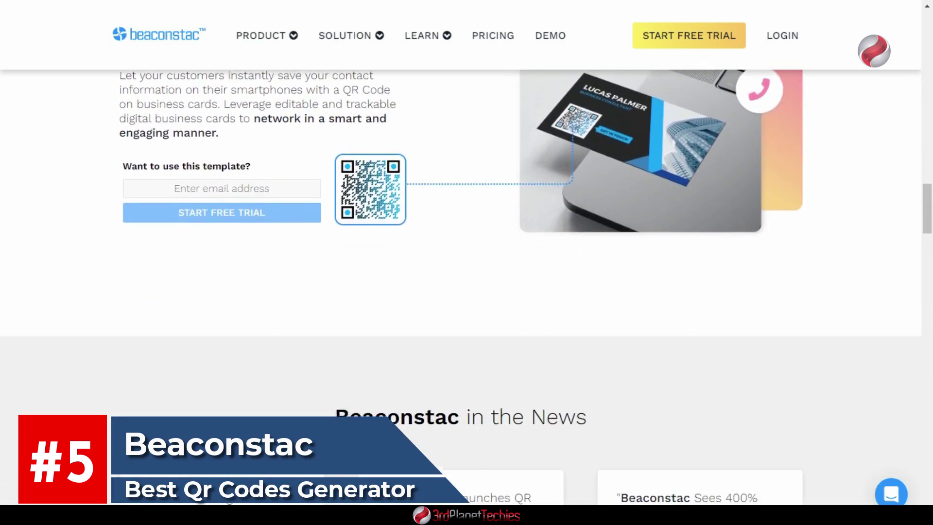
scroll(467, 262, "down", 3)
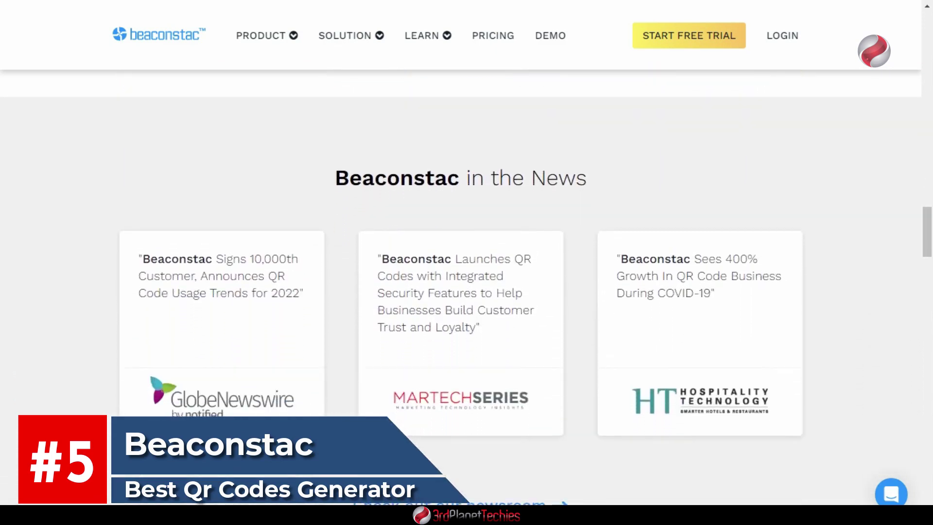
scroll(467, 263, "down", 3)
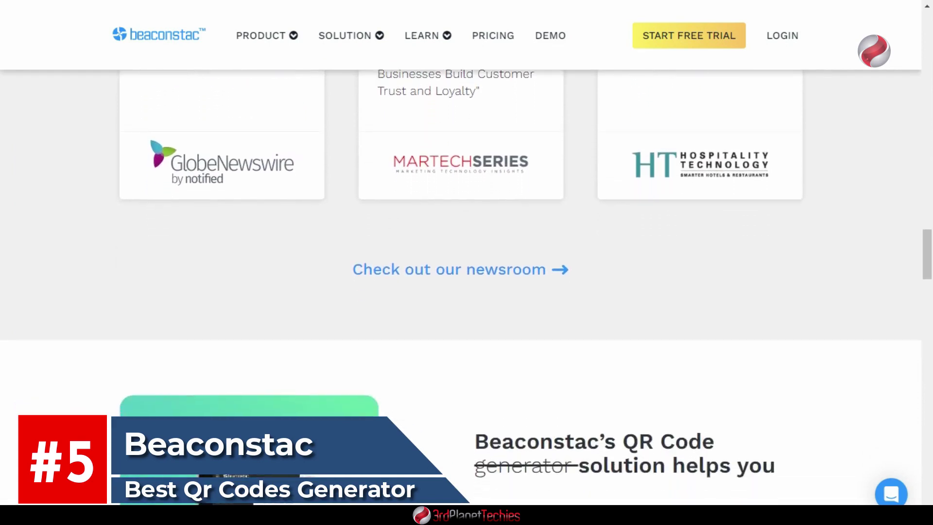
scroll(466, 262, "down", 2)
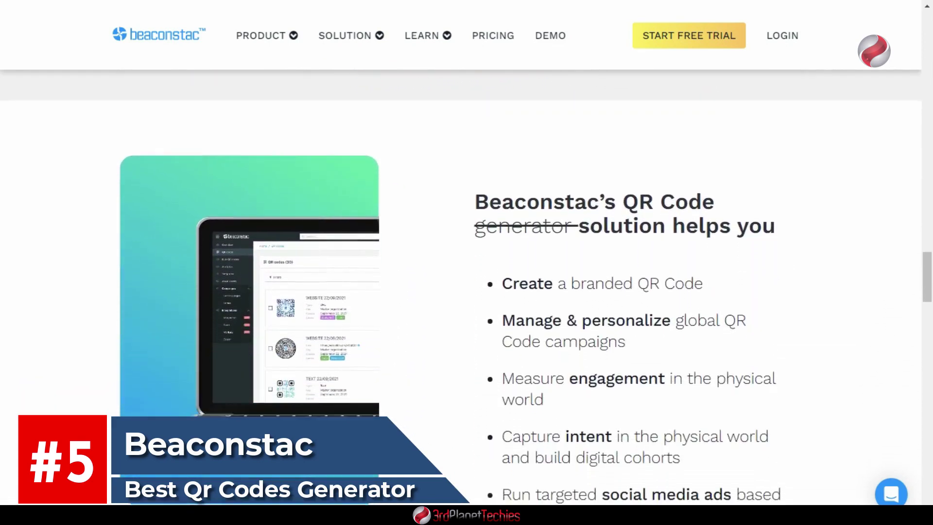
scroll(466, 263, "down", 2)
scroll(467, 262, "down", 3)
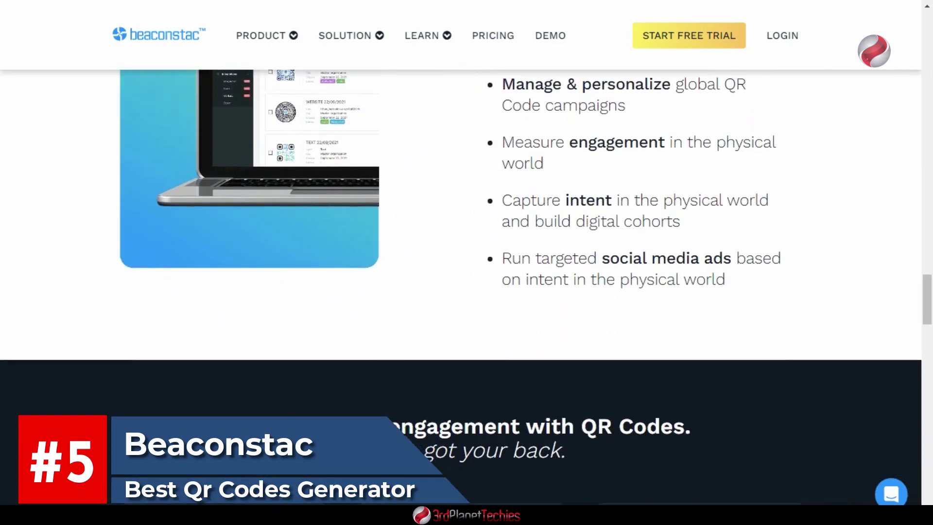
scroll(467, 263, "down", 4)
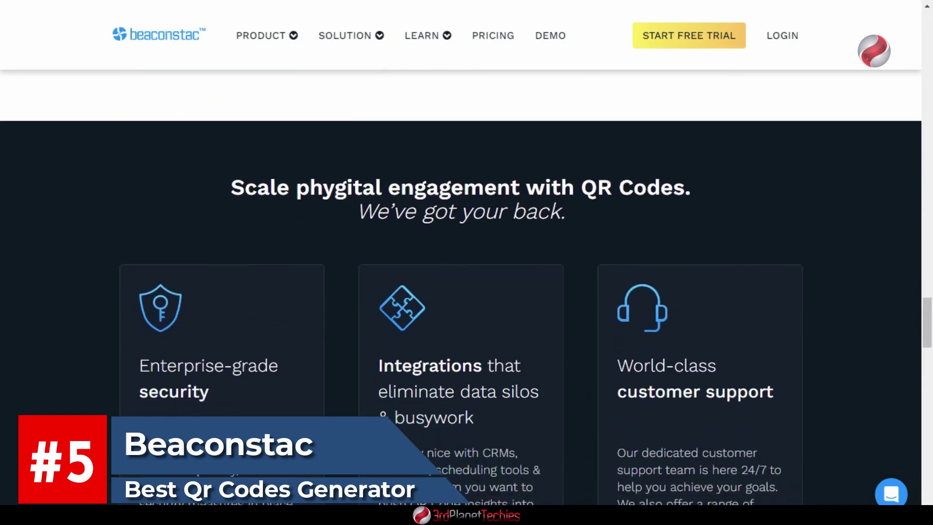
scroll(467, 262, "down", 4)
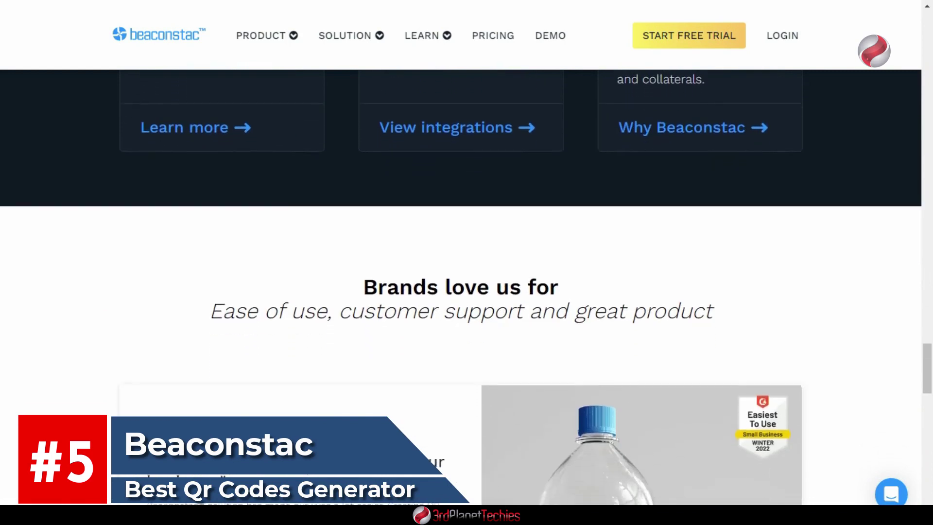
scroll(467, 262, "down", 5)
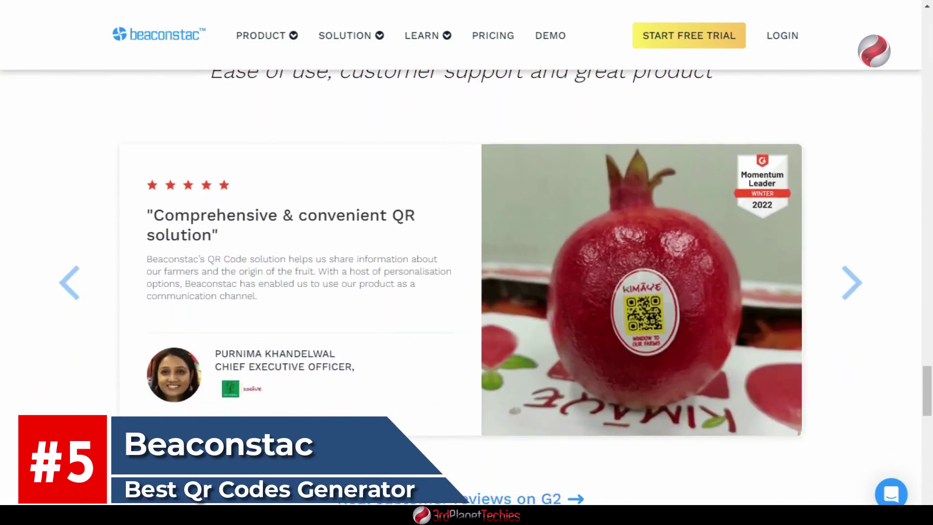
Step: Examine the rest of Beaconstac's homepage, from the customer review to the business, scan and rating statistics
scroll(466, 262, "down", 5)
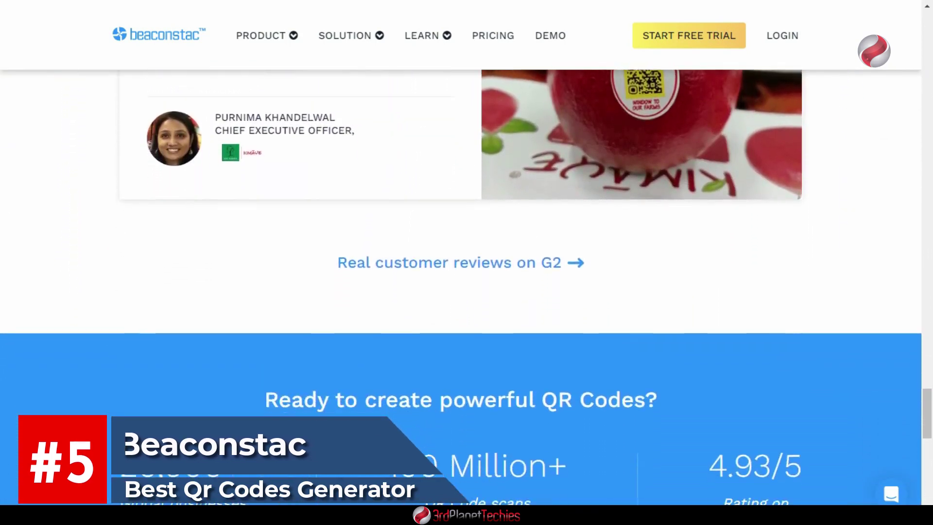
scroll(466, 262, "down", 5)
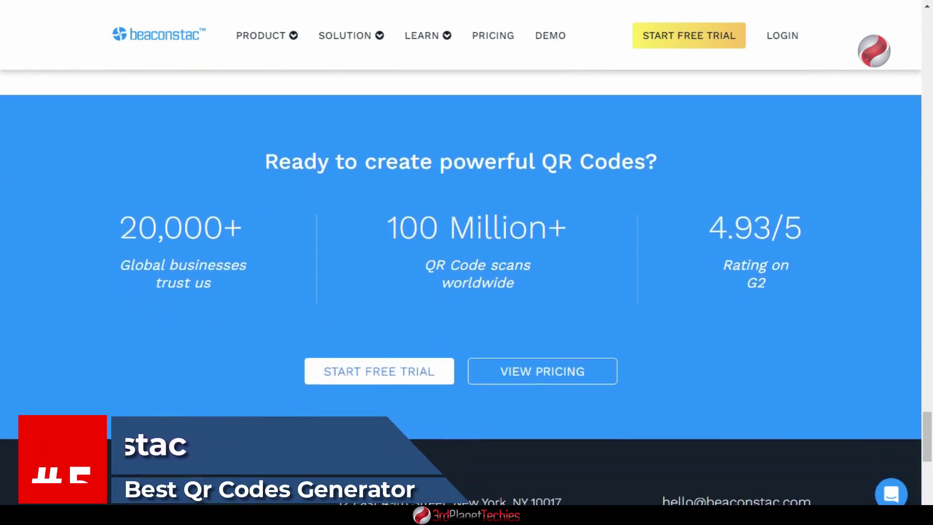
scroll(466, 262, "down", 5)
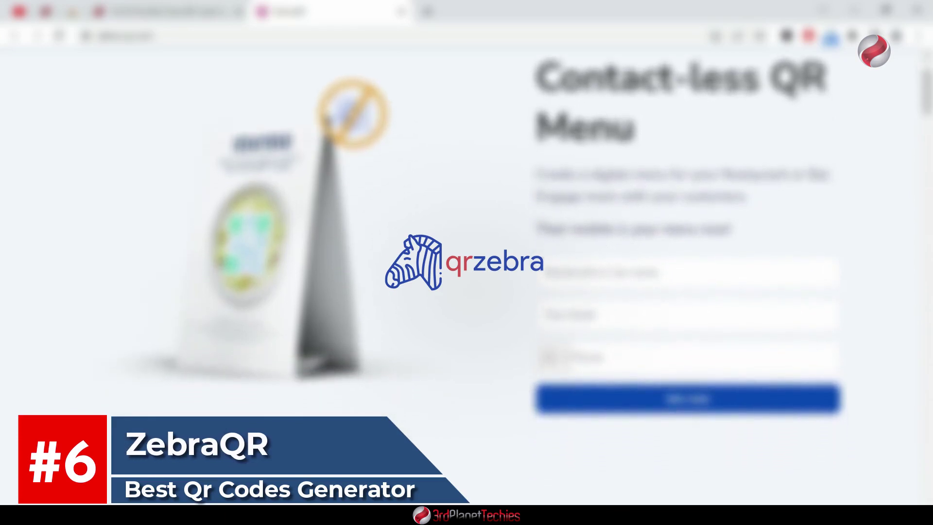
Step: On ZebraQR's homepage, examine the contactless menu offer and the feature cards on digital menus, QR design, orders, payments and customer logs
scroll(467, 262, "down", 3)
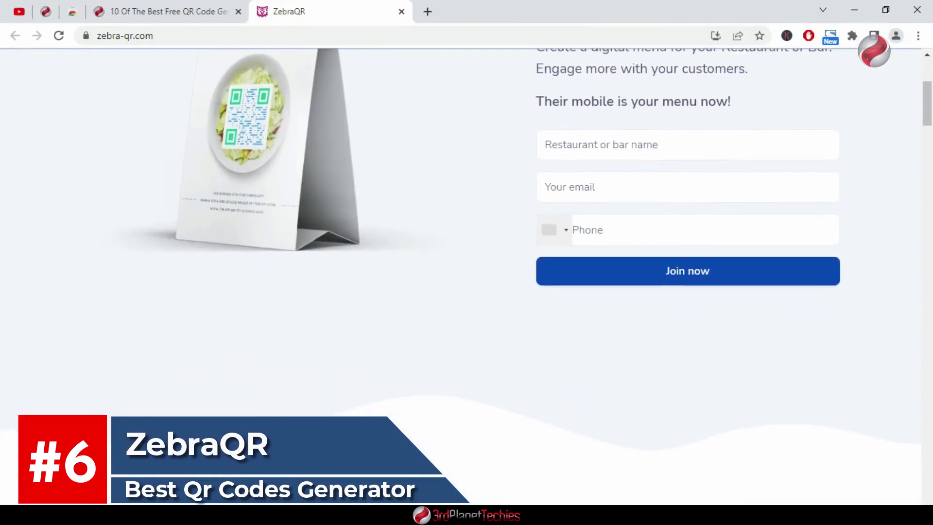
scroll(467, 262, "down", 5)
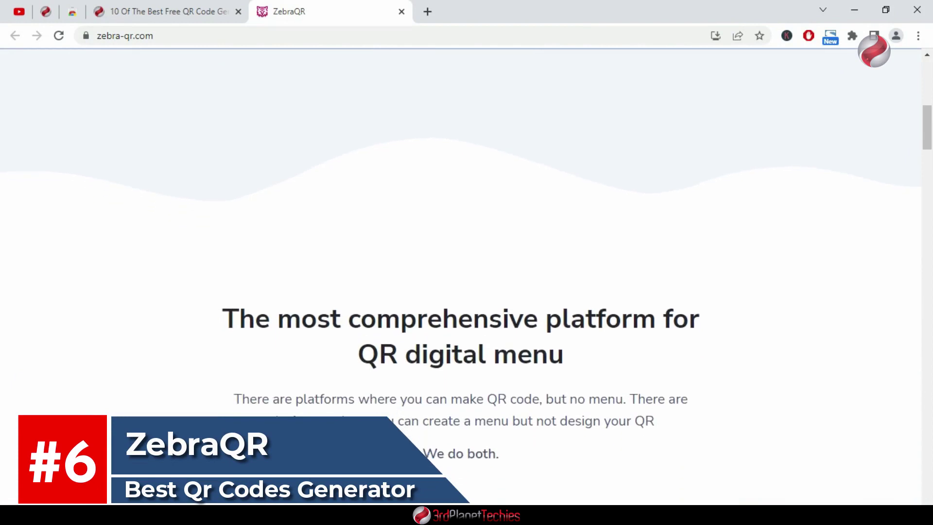
scroll(467, 277, "down", 6)
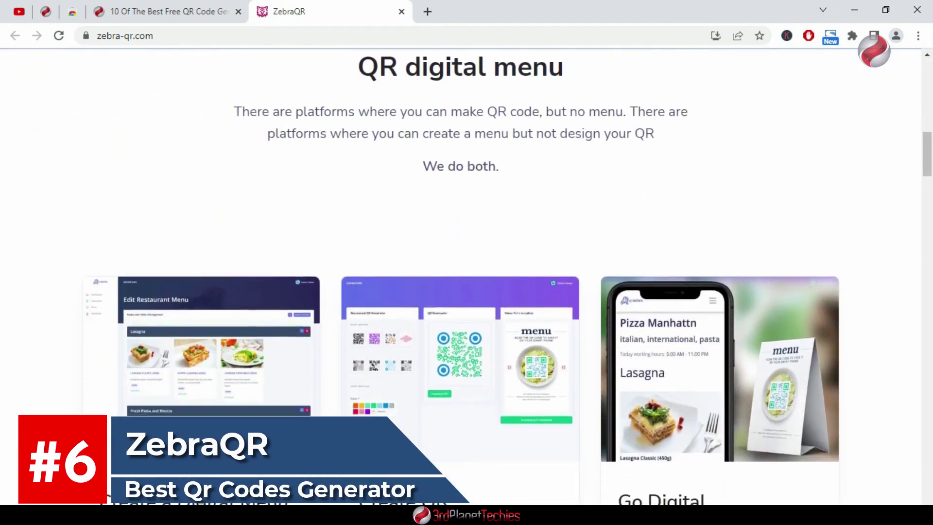
scroll(466, 277, "down", 6)
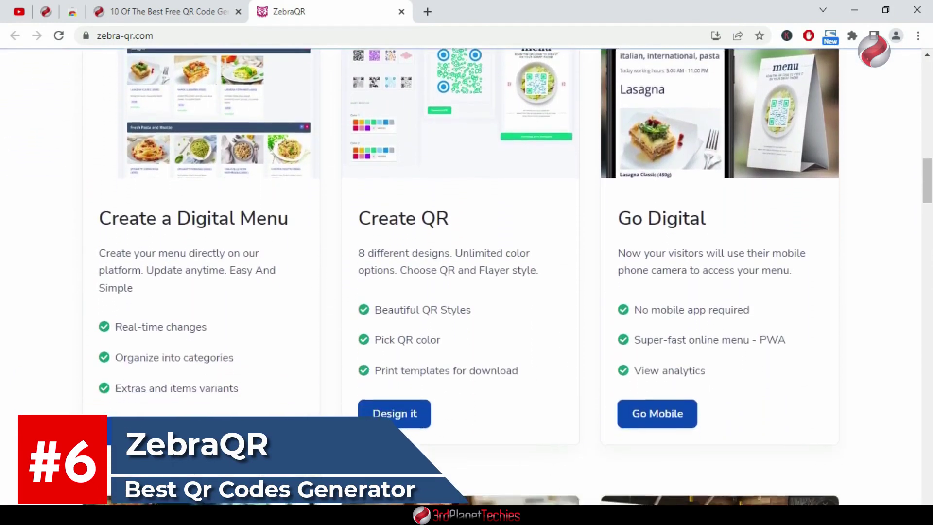
scroll(466, 277, "down", 6)
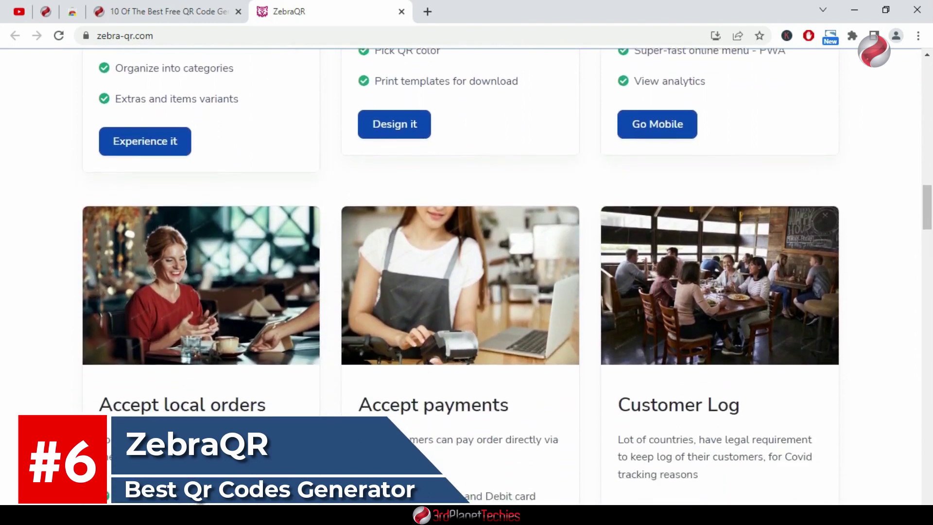
scroll(466, 277, "down", 6)
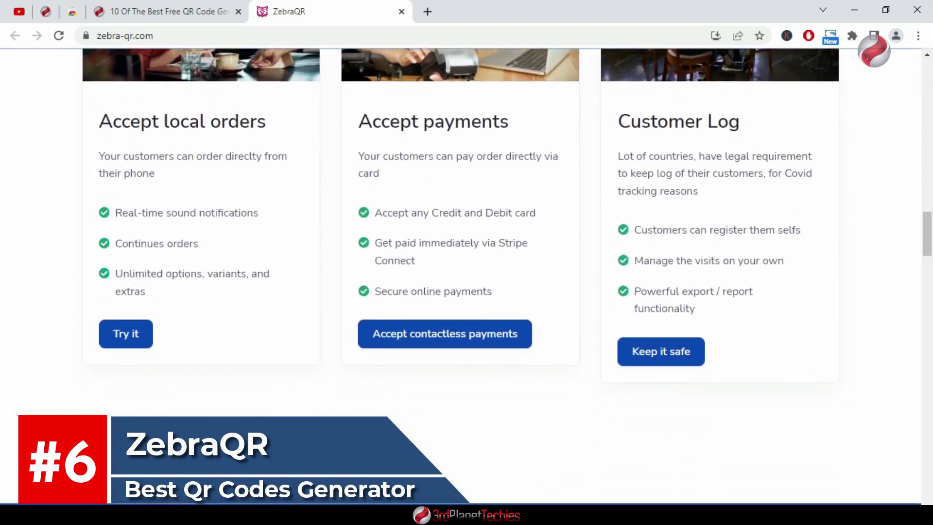
scroll(467, 277, "down", 6)
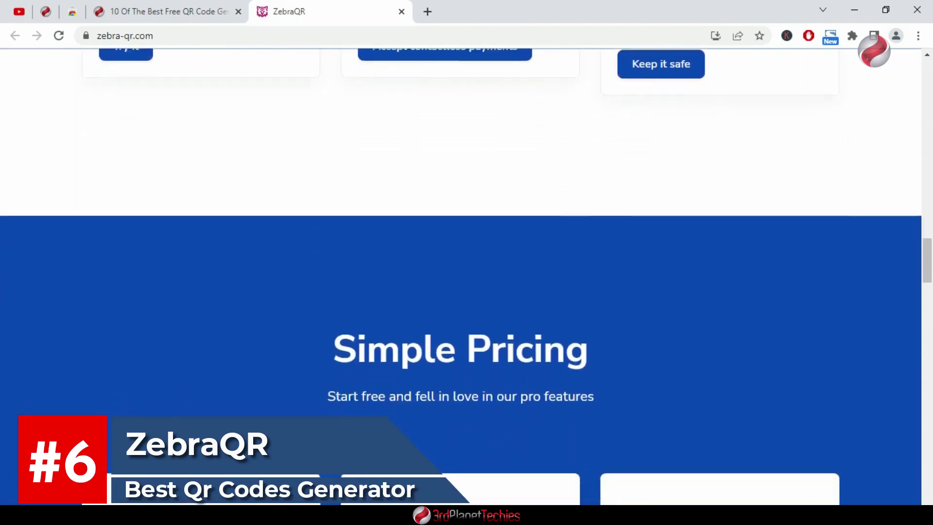
Step: Examine ZebraQR's Free, Starter and Pro pricing plans and the restaurant and bar reviews
scroll(466, 277, "down", 4)
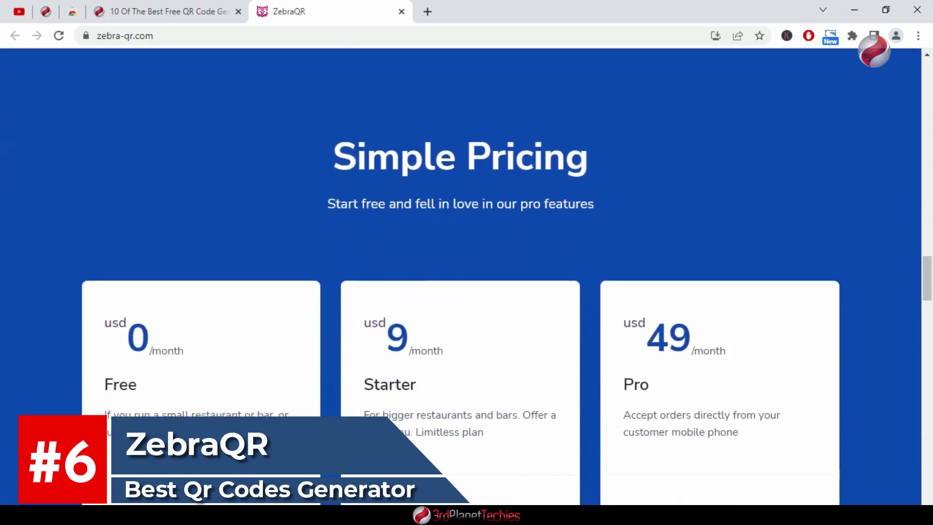
scroll(467, 277, "down", 1)
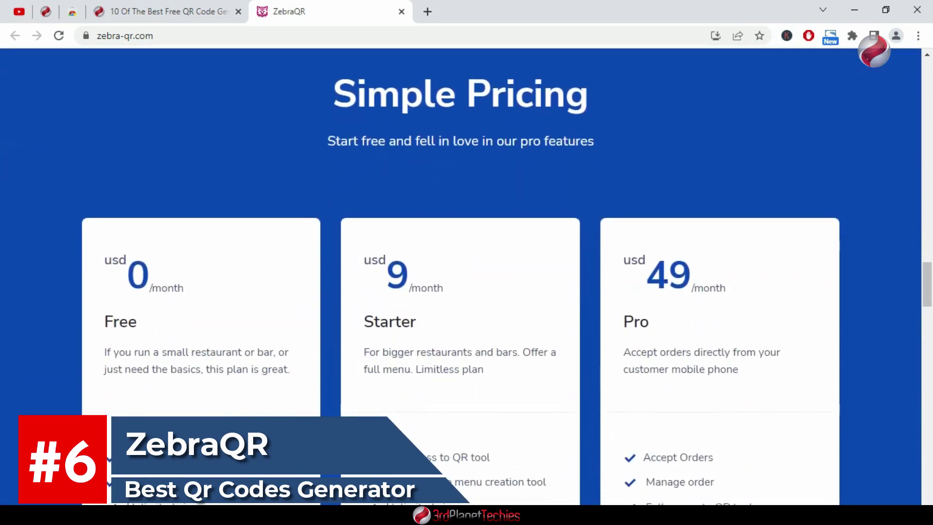
scroll(466, 277, "down", 5)
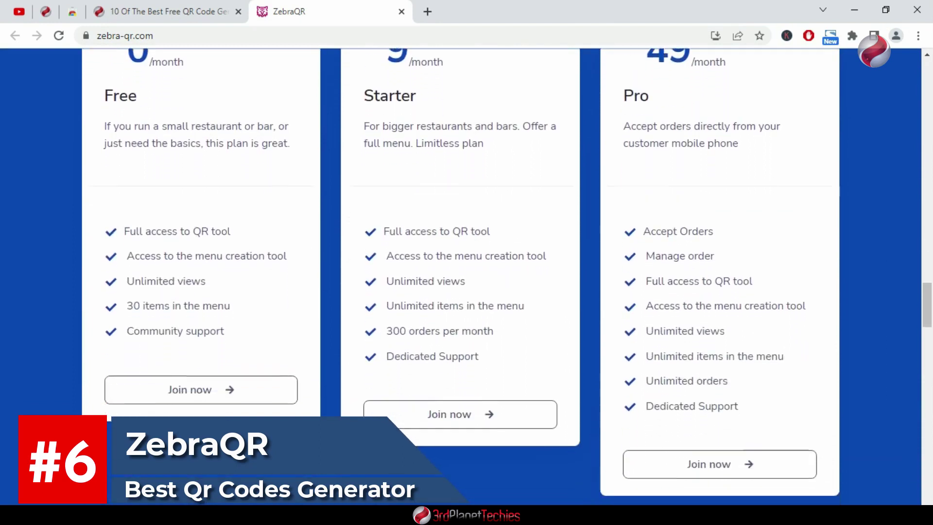
scroll(466, 277, "down", 6)
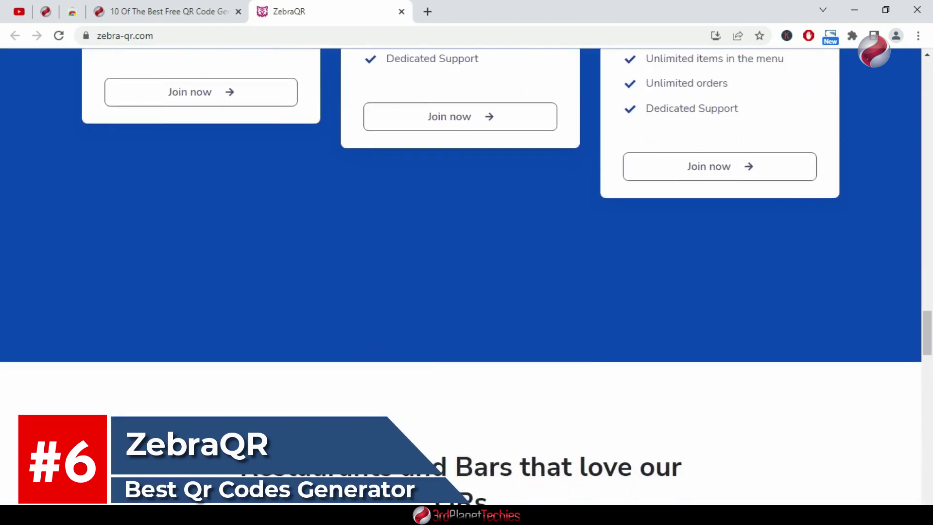
scroll(467, 277, "down", 6)
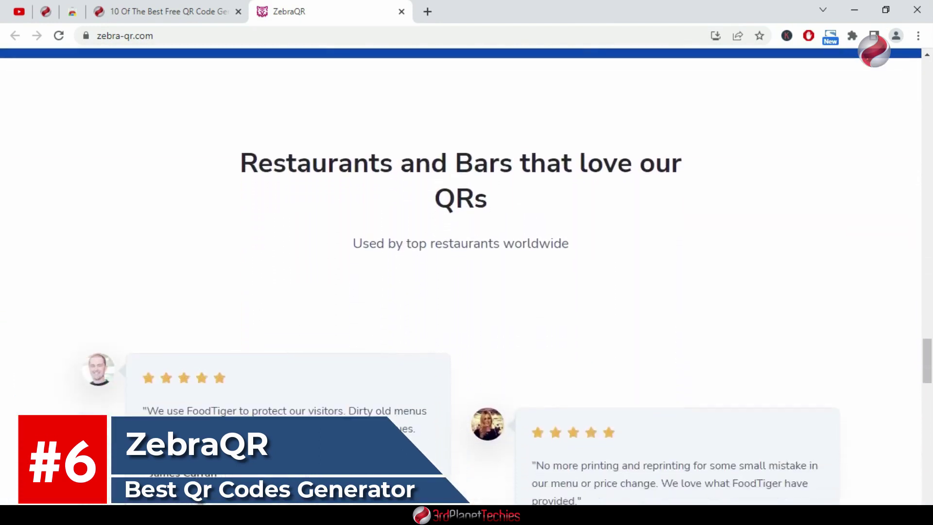
scroll(467, 277, "down", 6)
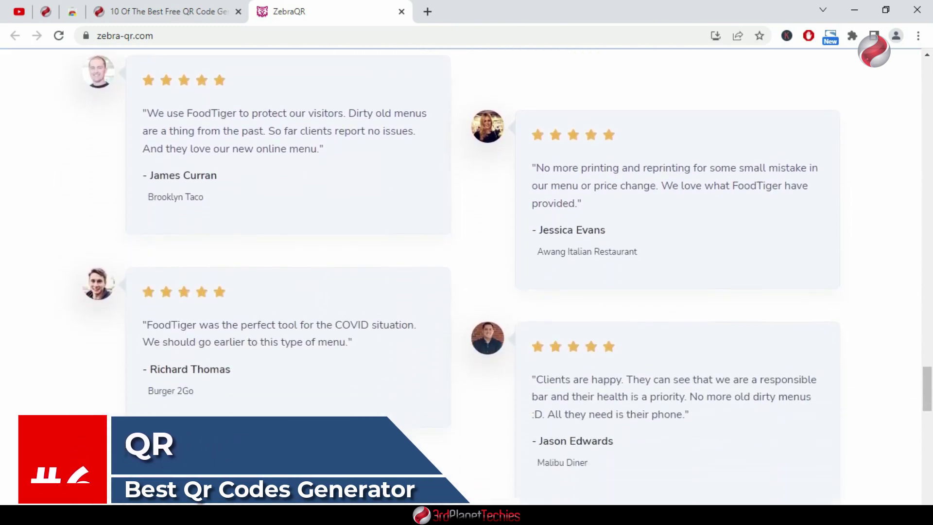
scroll(466, 277, "down", 6)
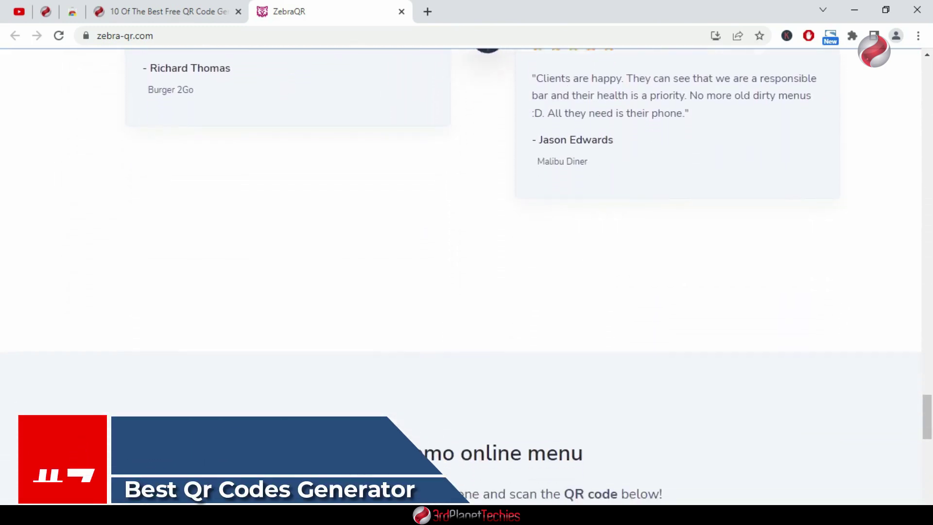
scroll(467, 277, "down", 2)
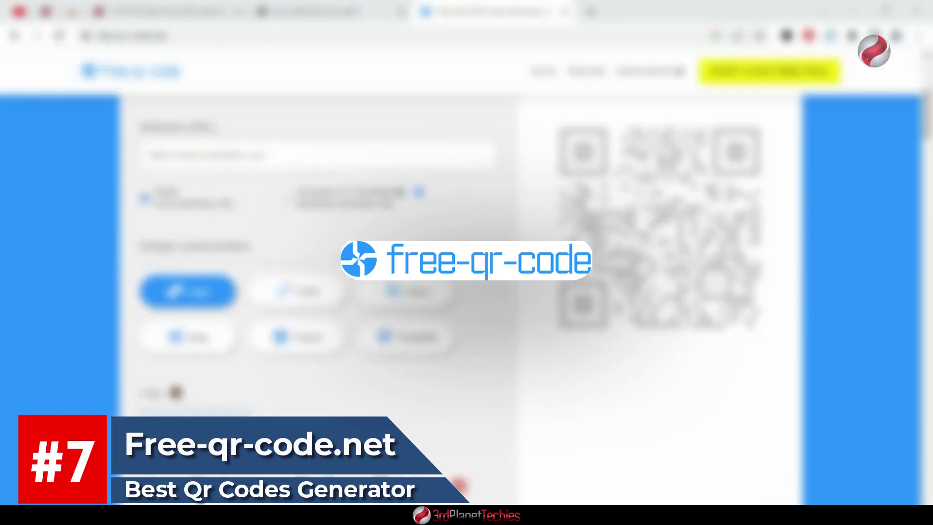
scroll(466, 277, "up", 1)
left_click(318, 221)
type("https://www.3ptechies.com/best-free-qr-code-generators.html")
scroll(467, 277, "down", 1)
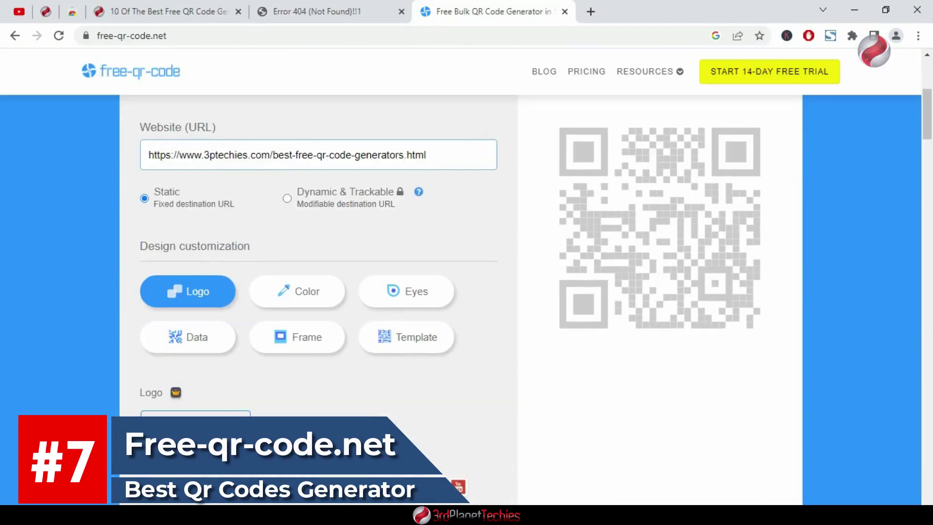
Step: Set the QR code's color to the pinkish red FF0048 in the design customization
left_click(297, 291)
scroll(296, 291, "down", 2)
left_click(153, 317)
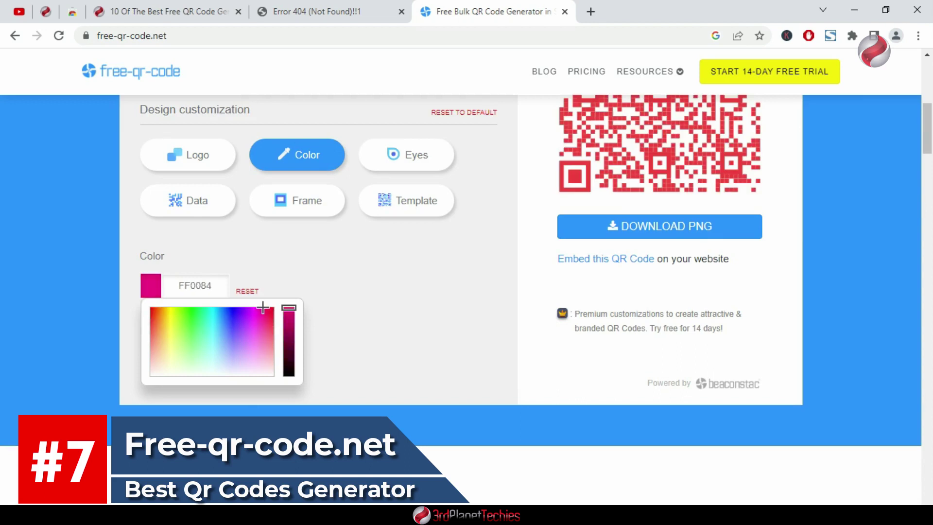
left_click_drag(271, 308, 261, 307)
scroll(261, 307, "up", 1)
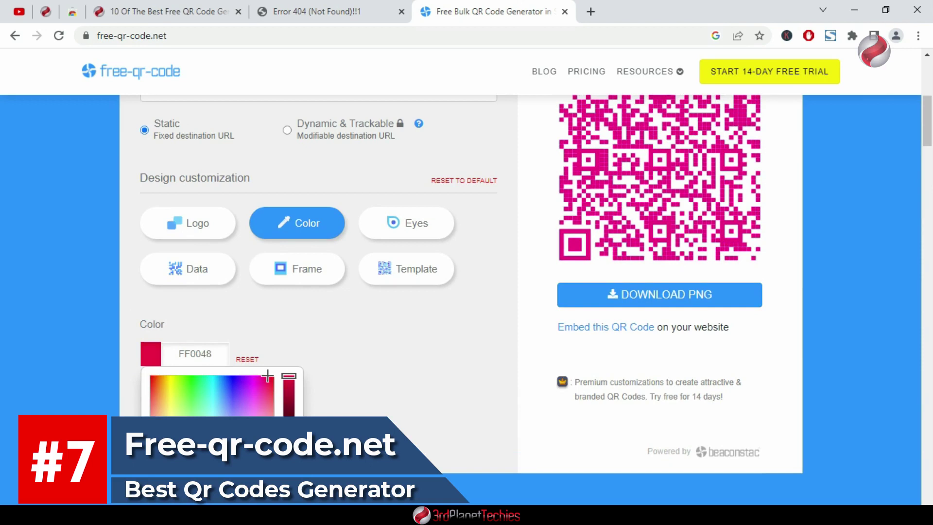
Step: Give the QR code rounded eyes with a leaf-shaped centre and color the eyes orange
scroll(267, 375, "up", 2)
scroll(389, 301, "down", 1)
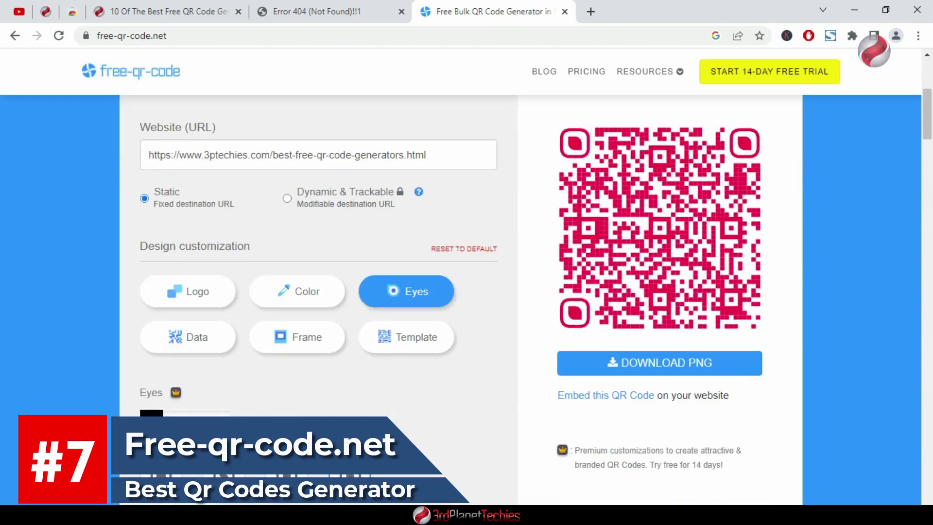
scroll(318, 437, "down", 1)
left_click(152, 354)
left_click(150, 419)
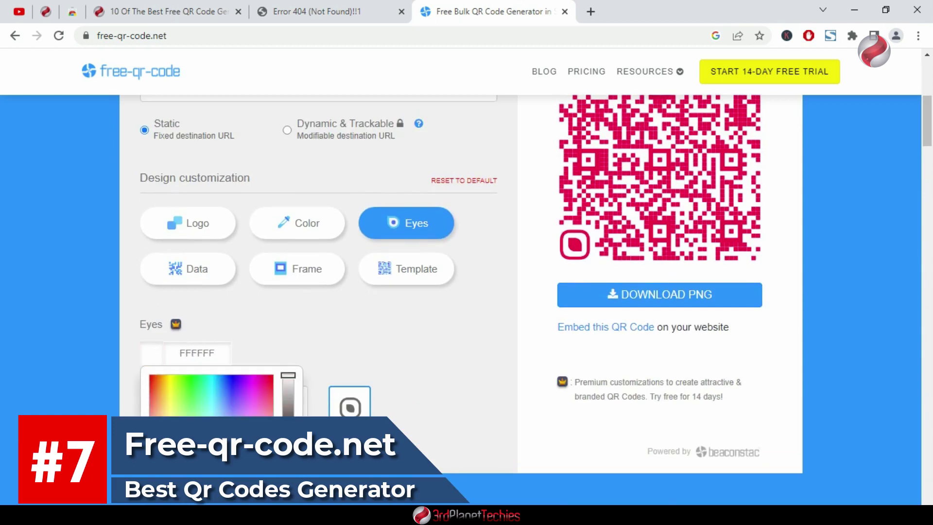
scroll(321, 252, "up", 1)
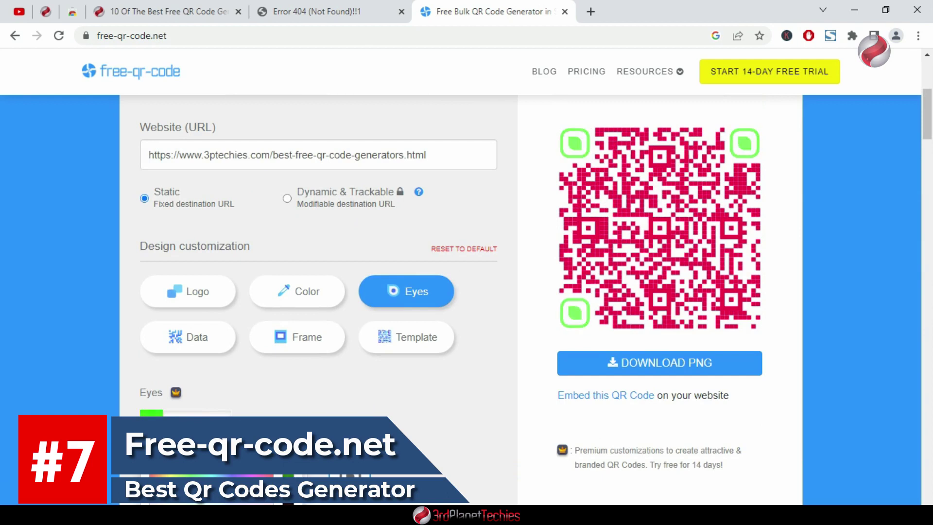
Step: Look through the data pattern and frame options, and pick the third template in the first row for the QR code
left_click(188, 337)
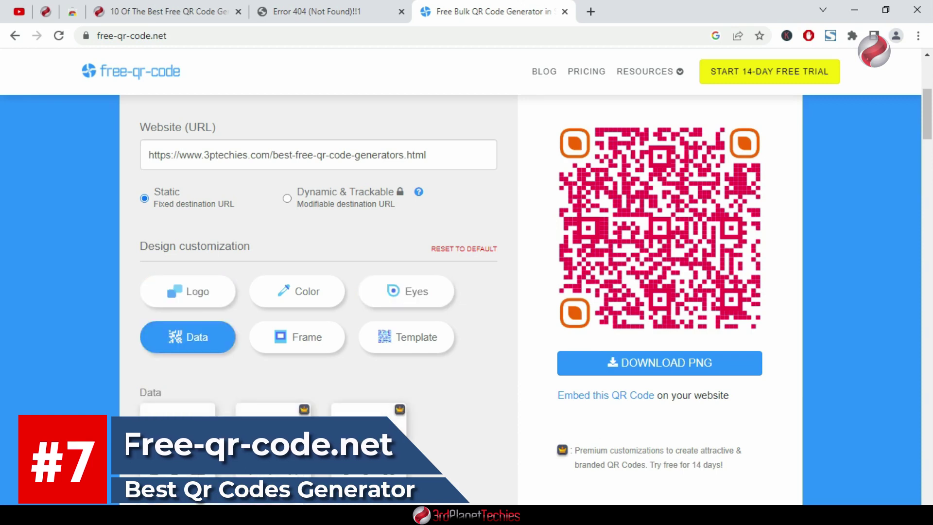
left_click(297, 336)
left_click(407, 337)
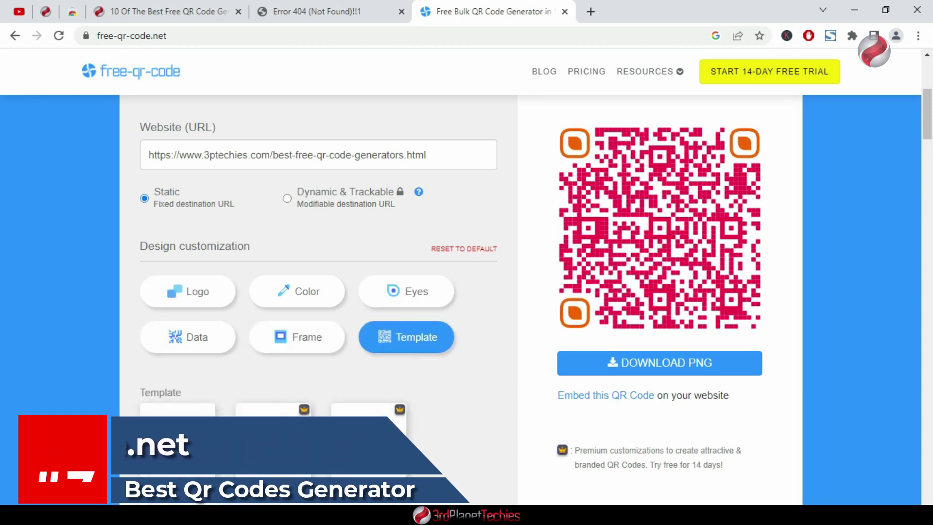
scroll(406, 337, "down", 2)
left_click(368, 365)
scroll(368, 365, "up", 3)
scroll(369, 366, "down", 2)
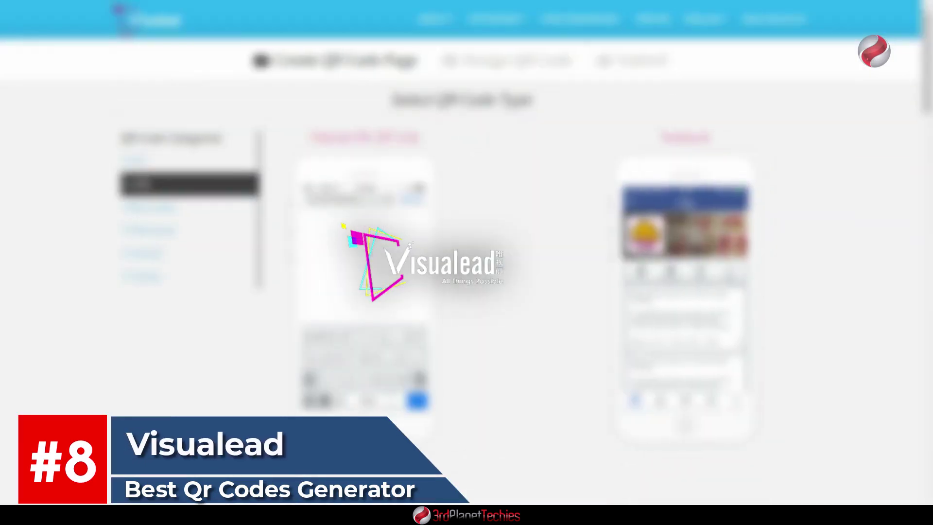
scroll(467, 263, "down", 2)
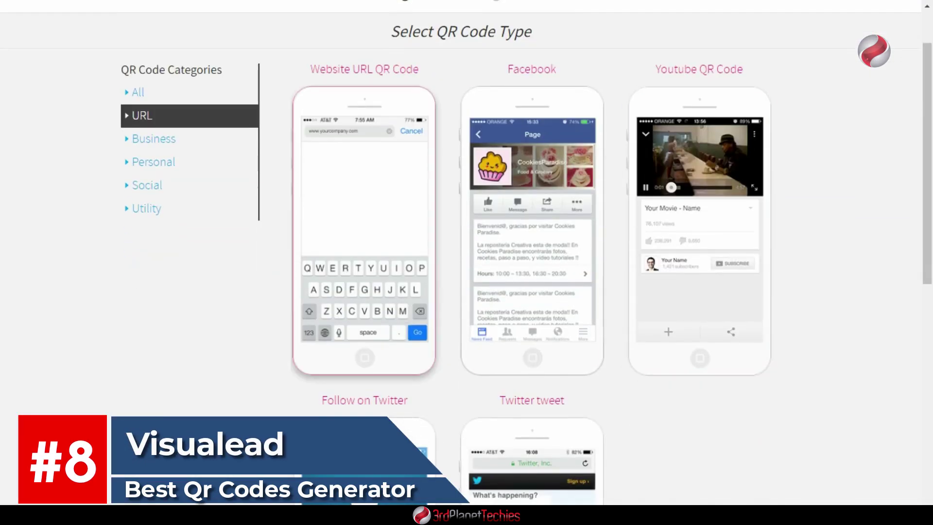
left_click(365, 231)
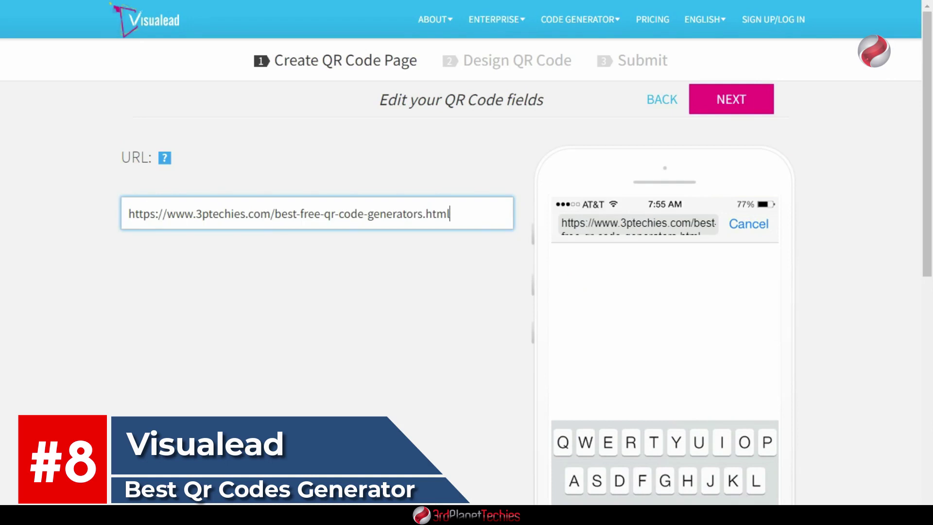
scroll(467, 263, "down", 4)
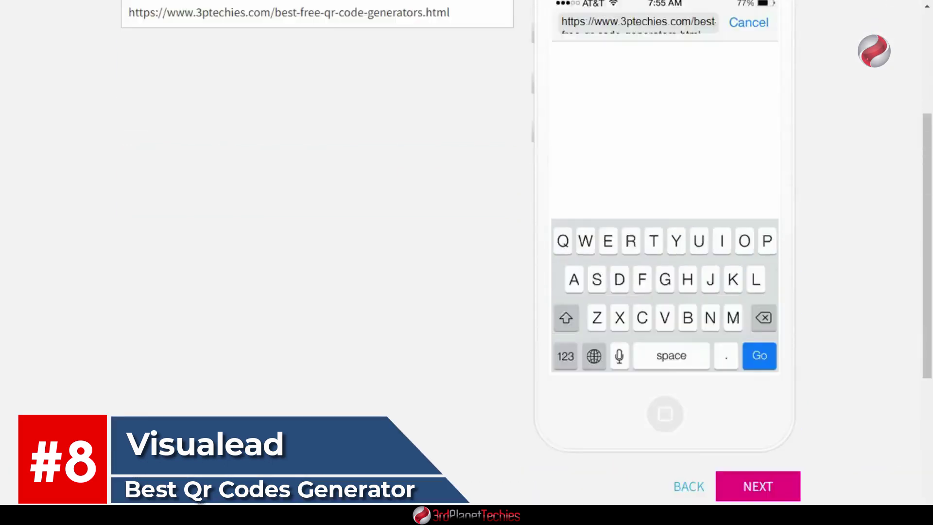
left_click(758, 486)
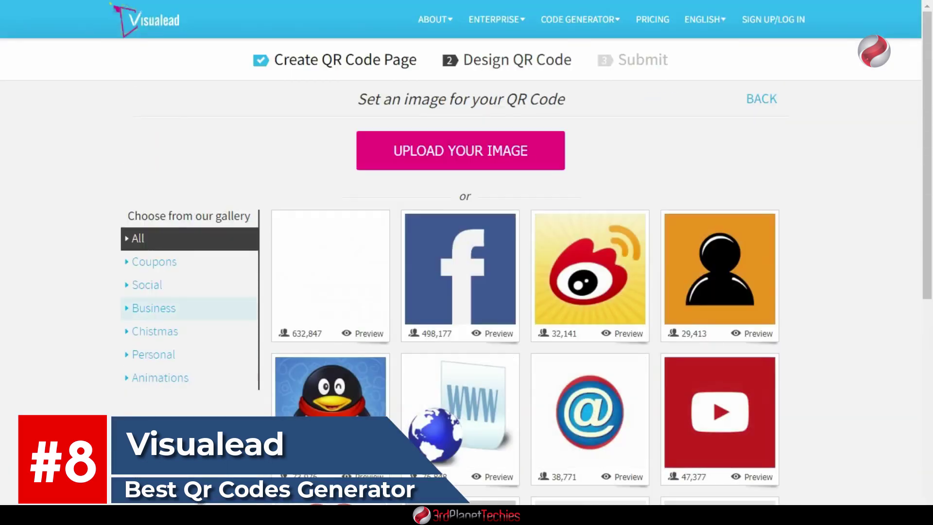
Step: Look through the image gallery, place the QR code on the blank white image and proceed from the design stage
scroll(467, 292, "down", 7)
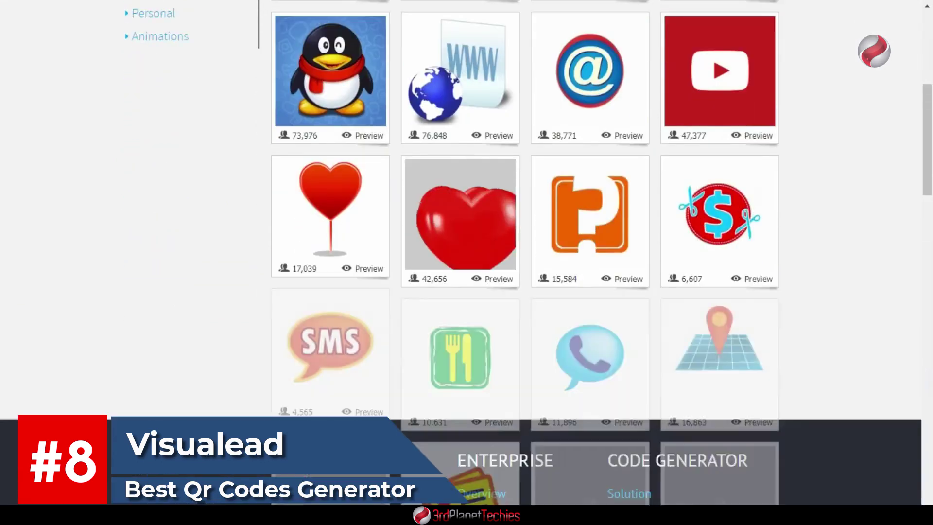
scroll(466, 292, "up", 8)
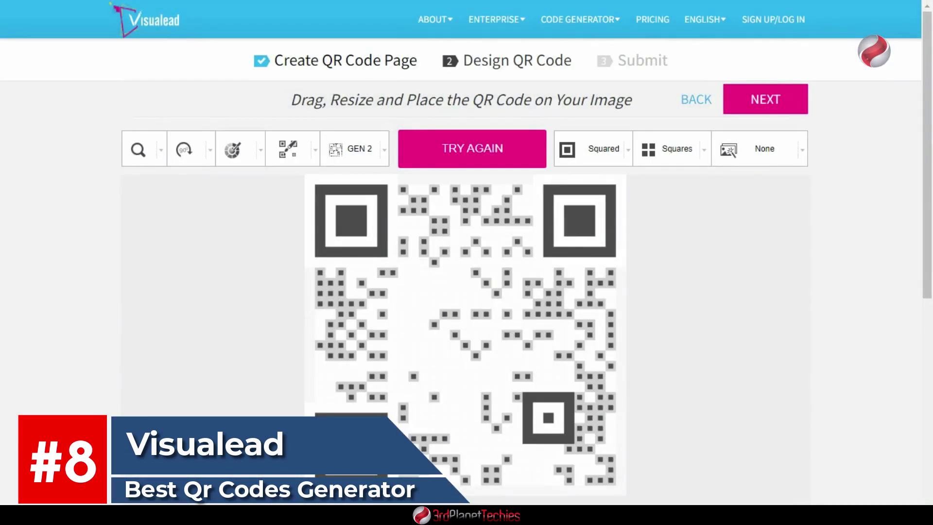
scroll(466, 292, "down", 6)
scroll(465, 291, "up", 6)
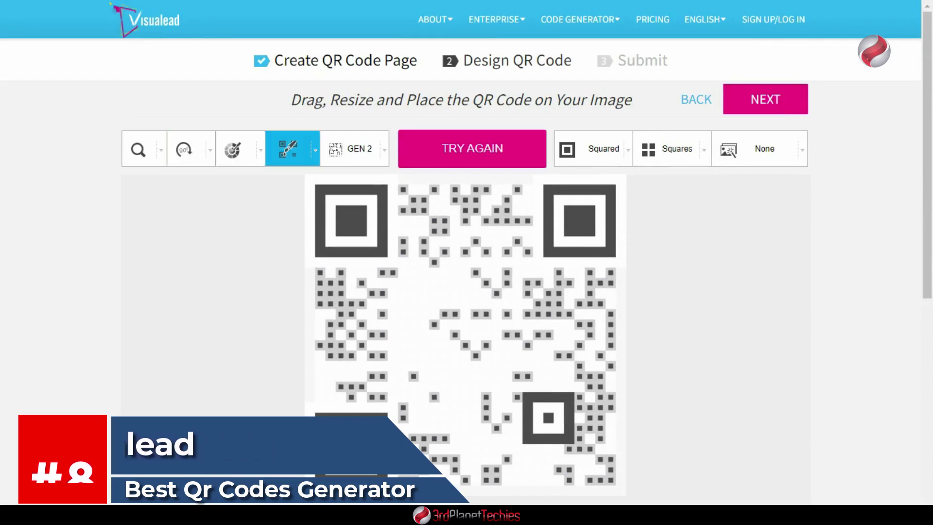
left_click(765, 99)
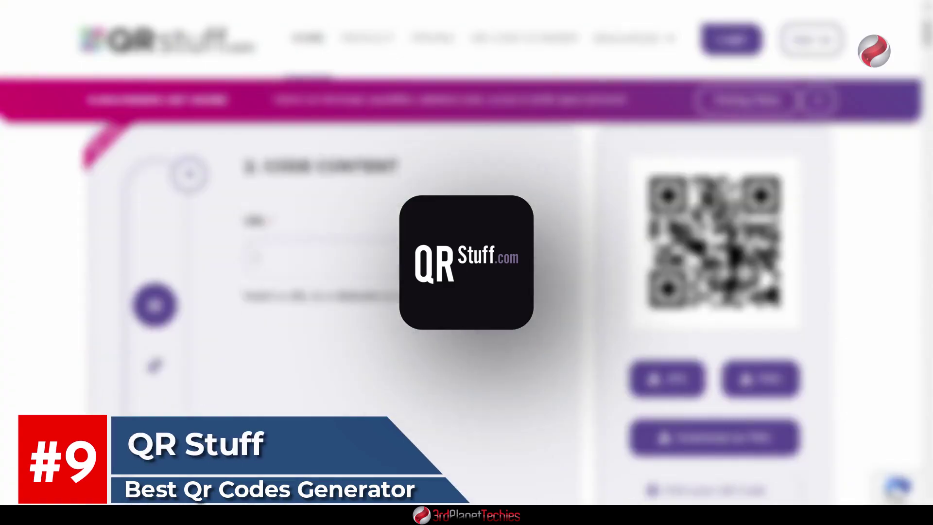
Step: On QR Stuff, fill in the best-free-qr-code-generators.html page URL as the code content and proceed to the Look & Feel stage
left_click(360, 359)
scroll(359, 359, "down", 3)
scroll(360, 358, "up", 4)
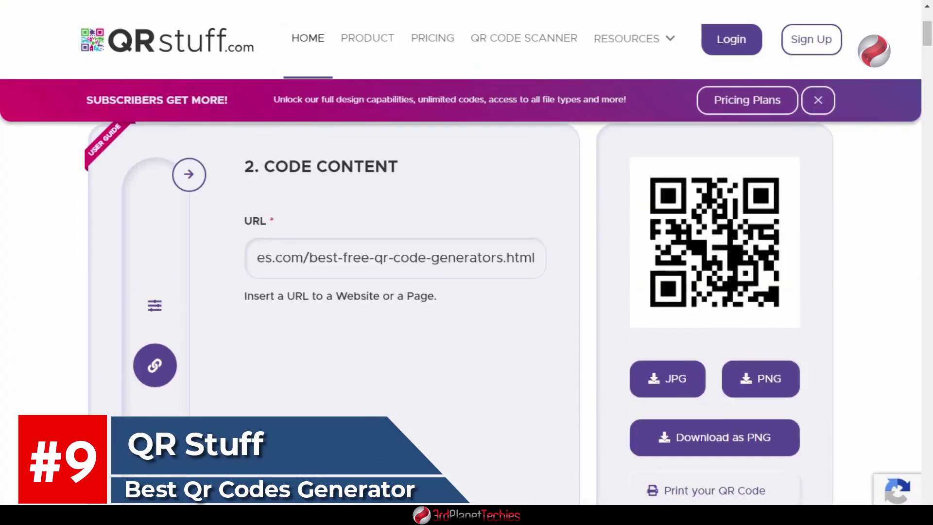
scroll(360, 359, "down", 1)
left_click(155, 305)
left_click(155, 365)
left_click(155, 425)
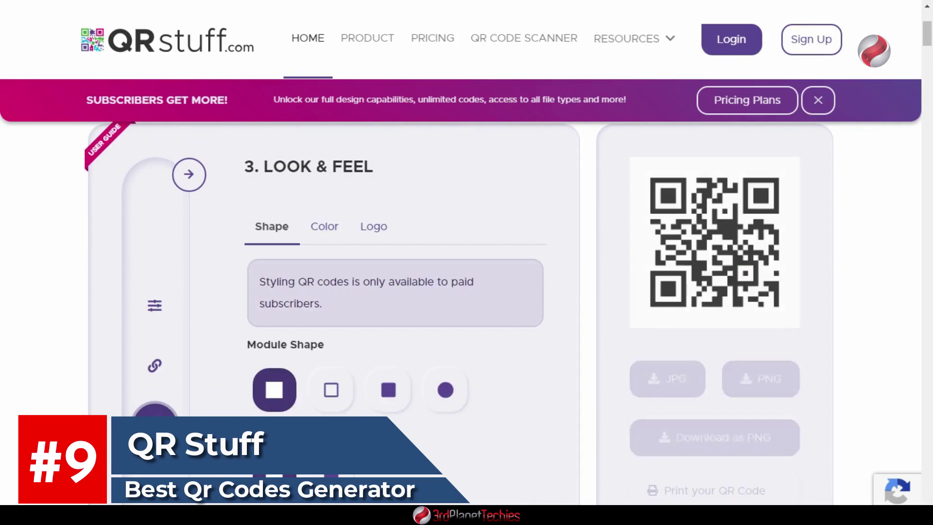
Step: Try the solid rounded-square module shape, and settle on the solid circle module shape for the QR code
scroll(360, 311, "down", 2)
left_click(388, 304)
scroll(388, 311, "up", 1)
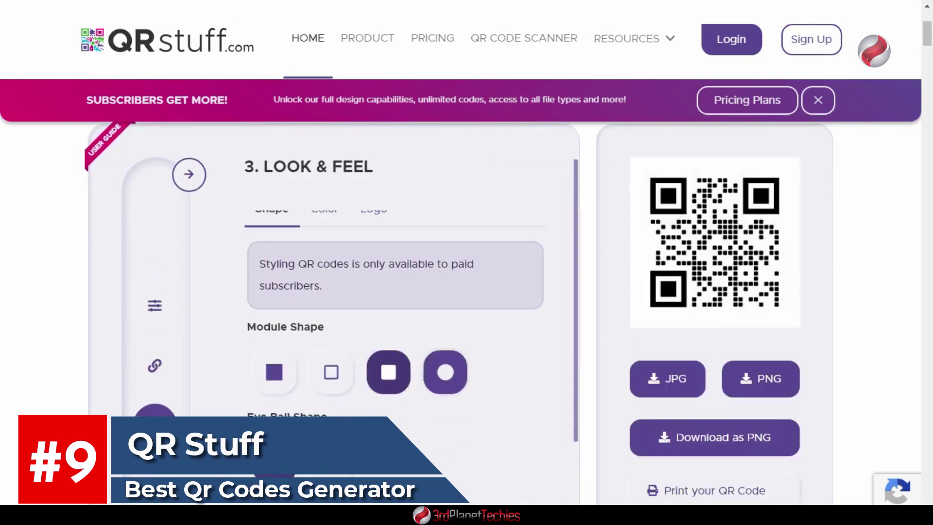
left_click(445, 371)
scroll(486, 359, "down", 1)
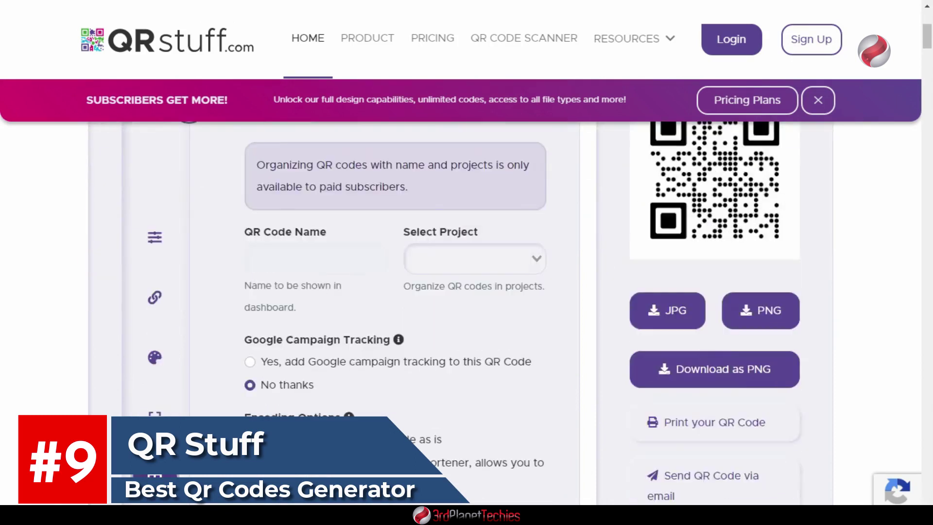
Step: Look through the size, file type and error correction settings and the tracking options, and download the QR code as PNG
left_click(154, 417)
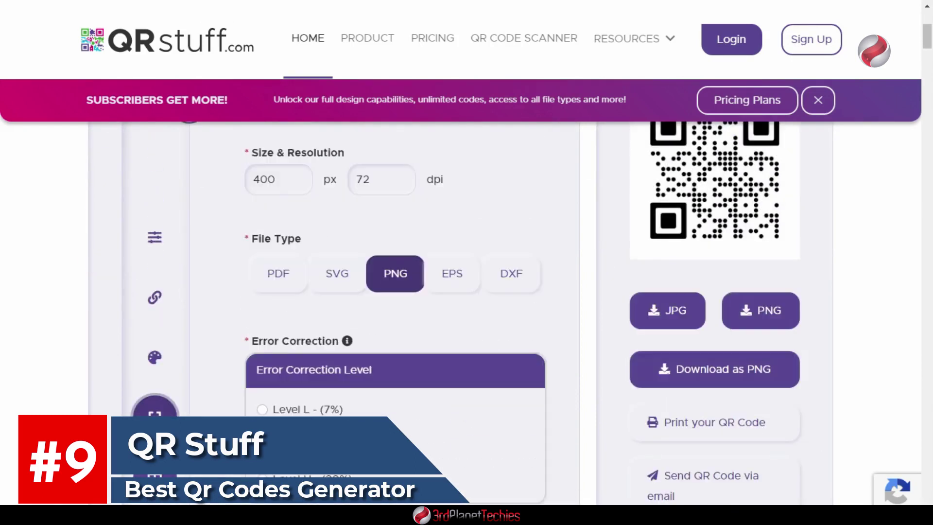
left_click(154, 478)
scroll(461, 311, "down", 3)
scroll(461, 314, "up", 5)
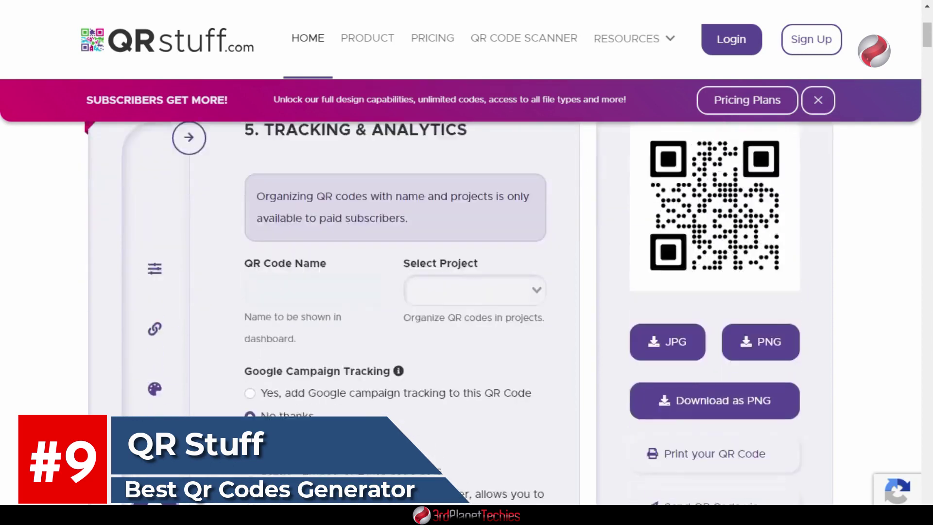
scroll(715, 301, "down", 2)
left_click(714, 300)
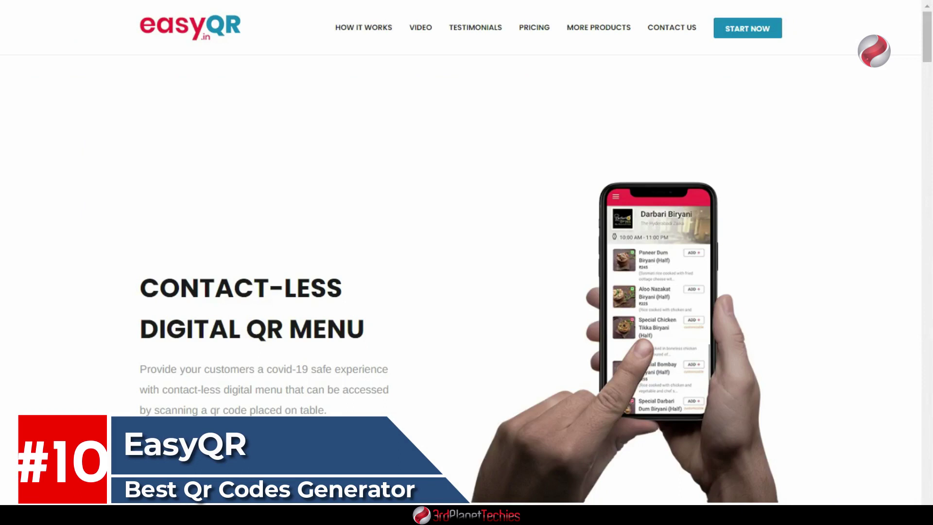
Step: Review the EasyQR website, including its digital menu demo, the account registration form and the three-step menu creation section
scroll(460, 262, "down", 10)
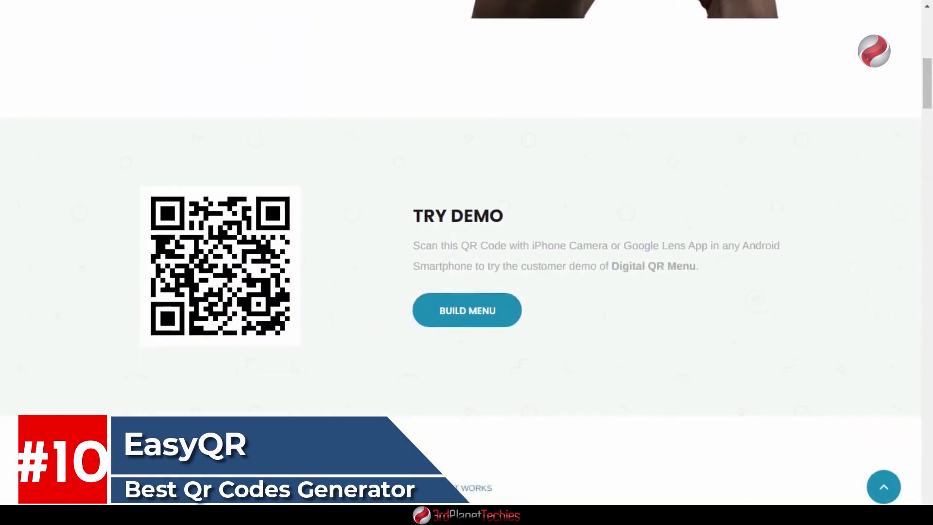
scroll(460, 262, "down", 3)
scroll(461, 262, "up", 1)
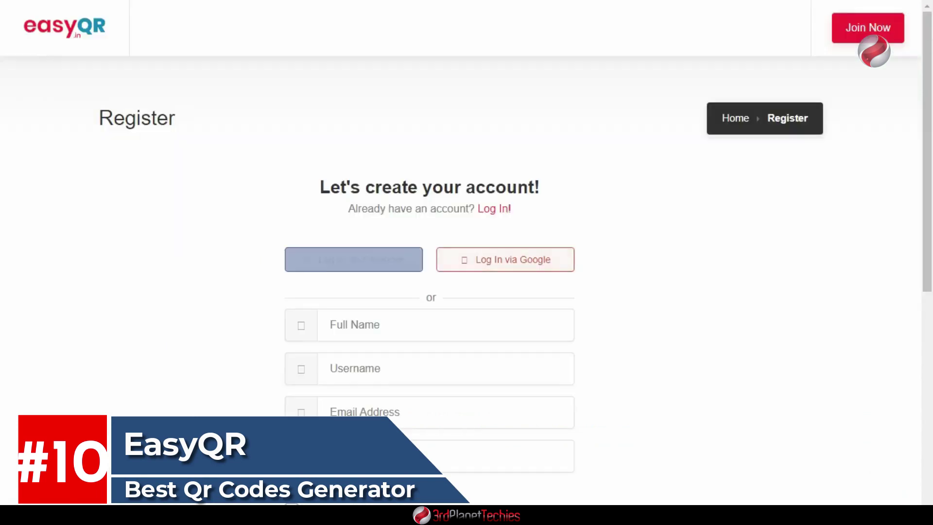
scroll(461, 263, "down", 5)
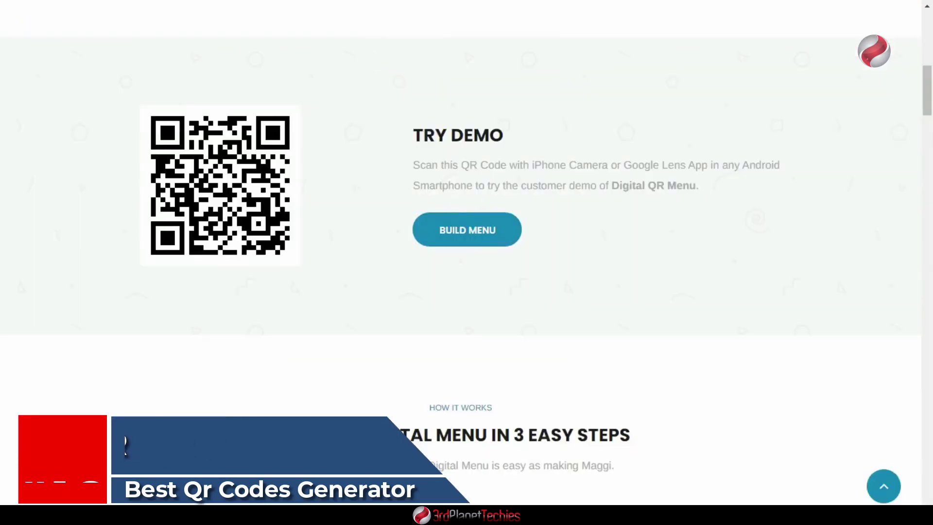
scroll(461, 262, "down", 2)
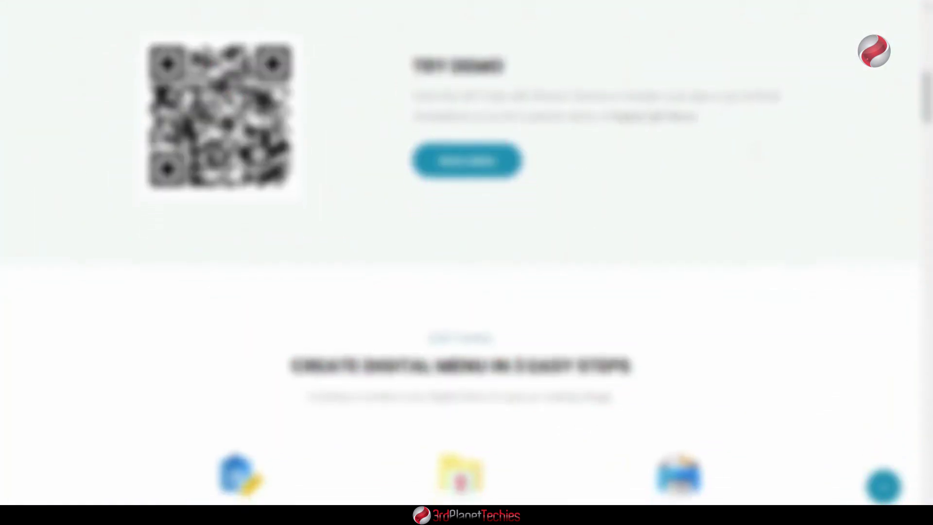
scroll(466, 263, "down", 10)
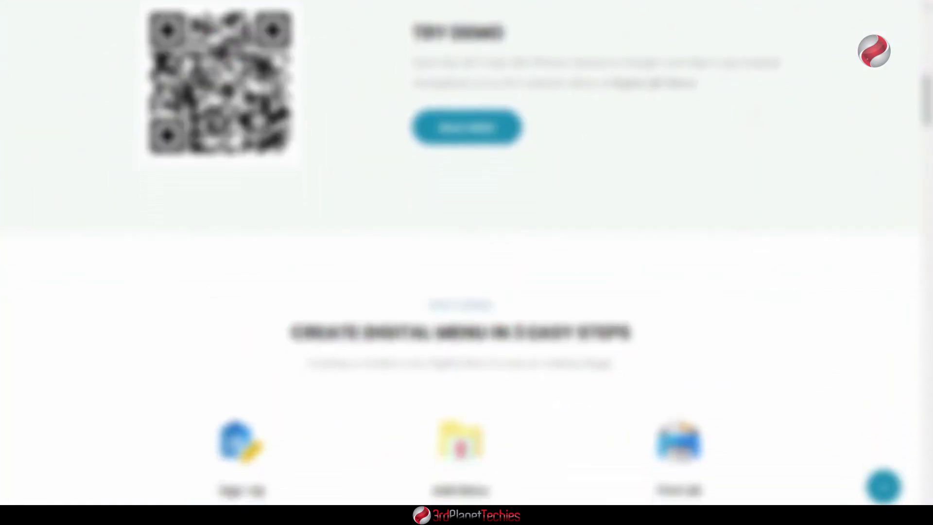